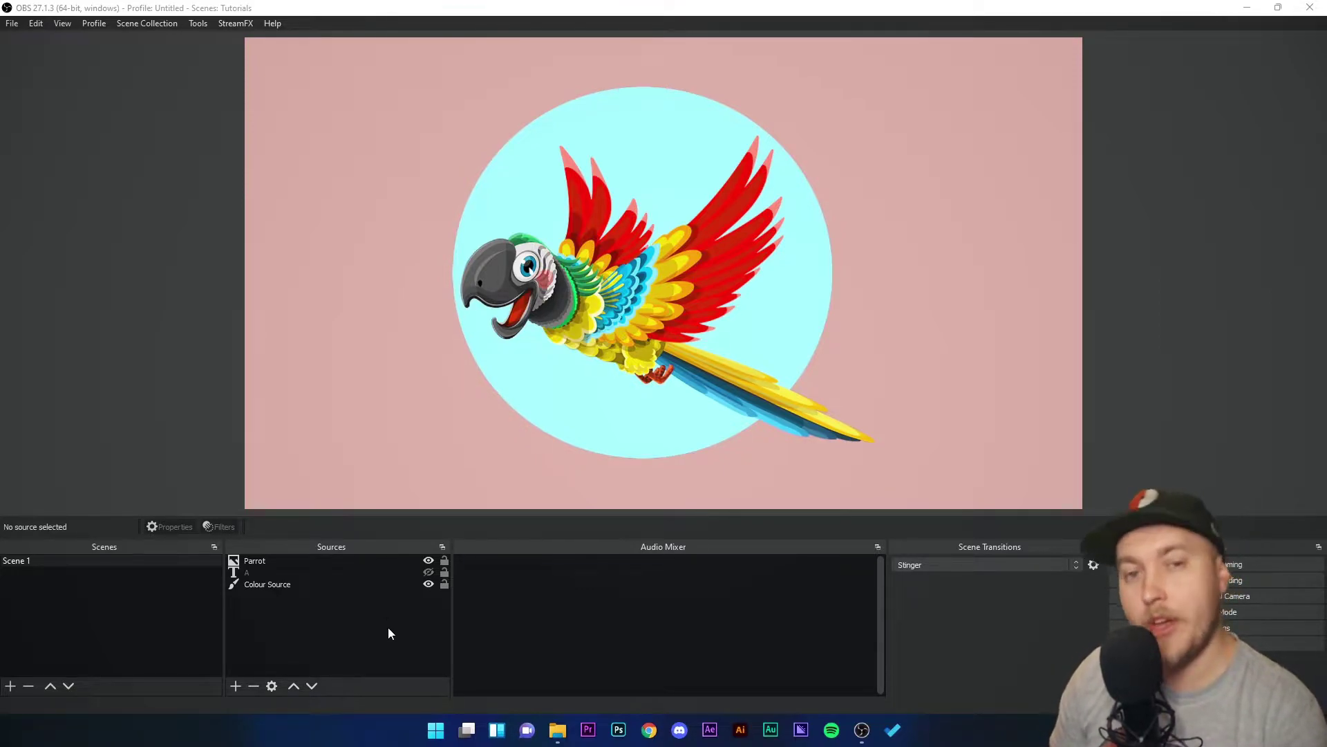
Select the Parrot image source in the Sources list
click(259, 562)
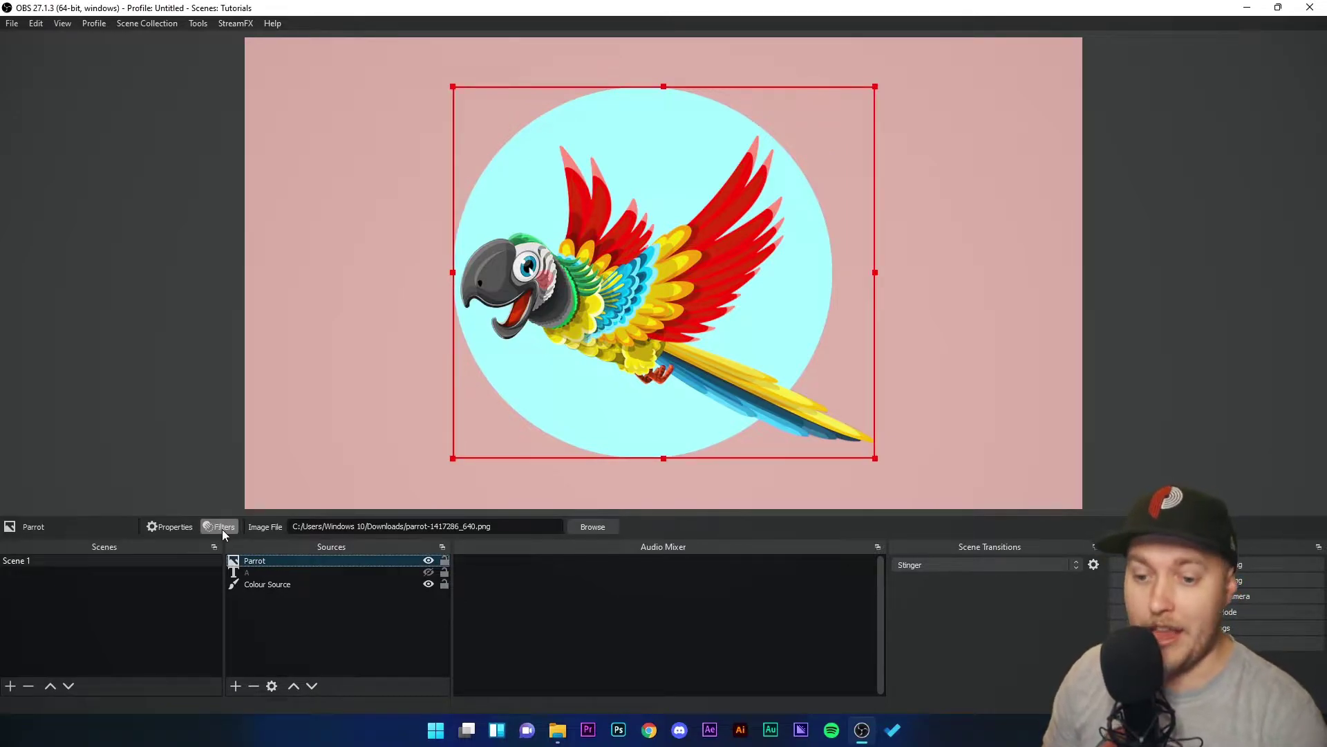
Add an Apply LUT filter to the Parrot using grayscale.png
right_click(258, 561)
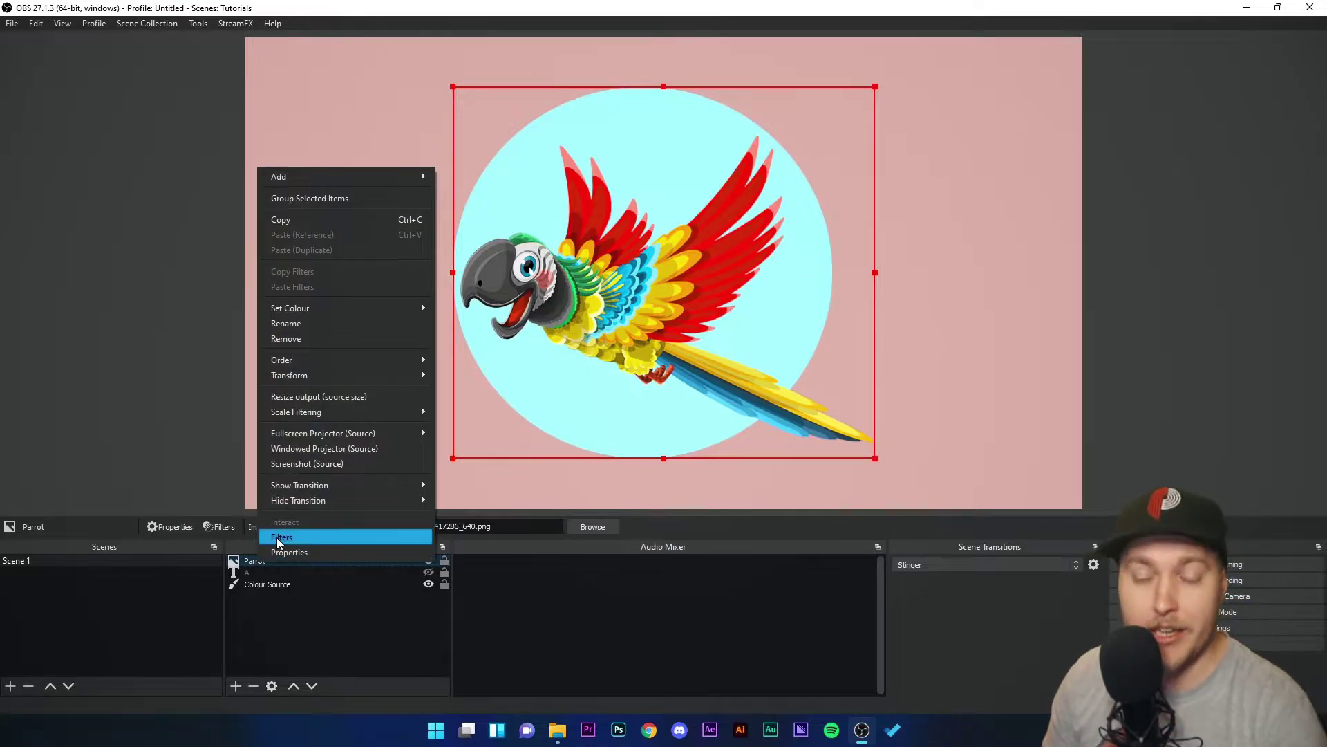
click(277, 537)
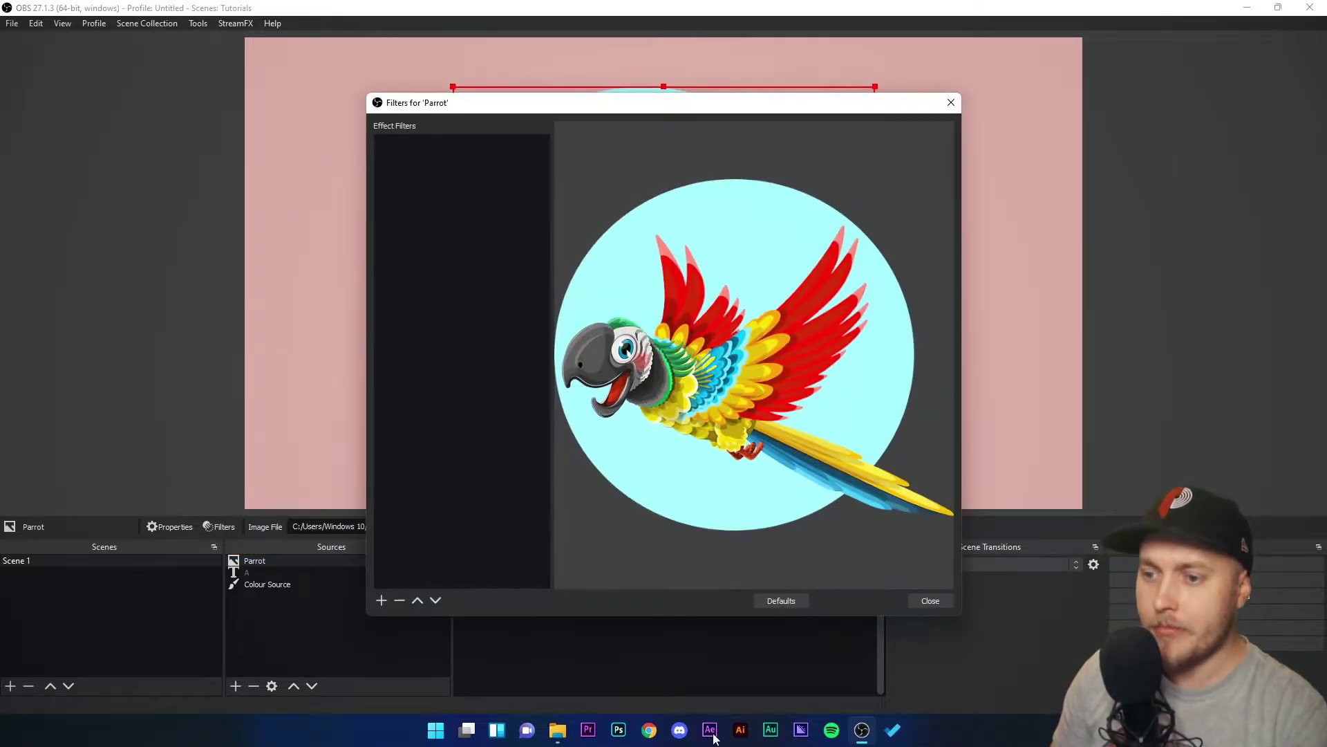
click(382, 600)
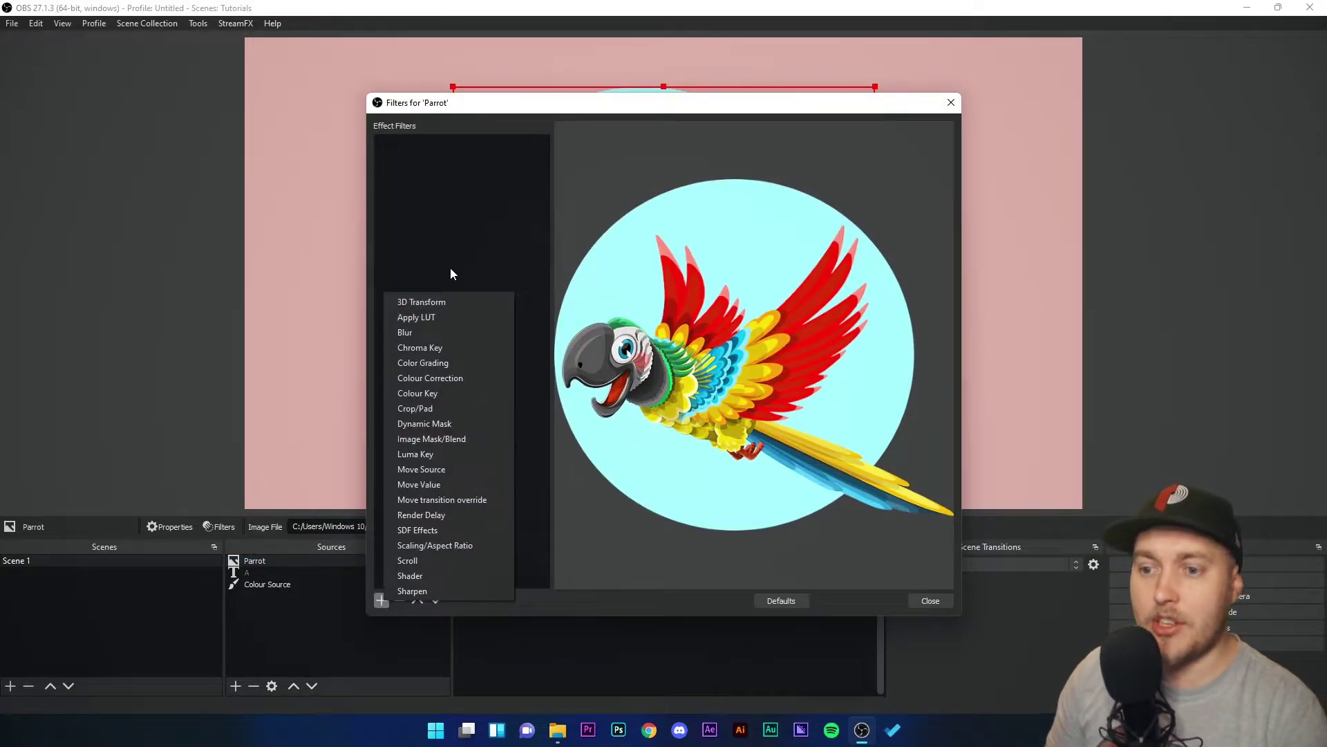
click(431, 317)
click(631, 382)
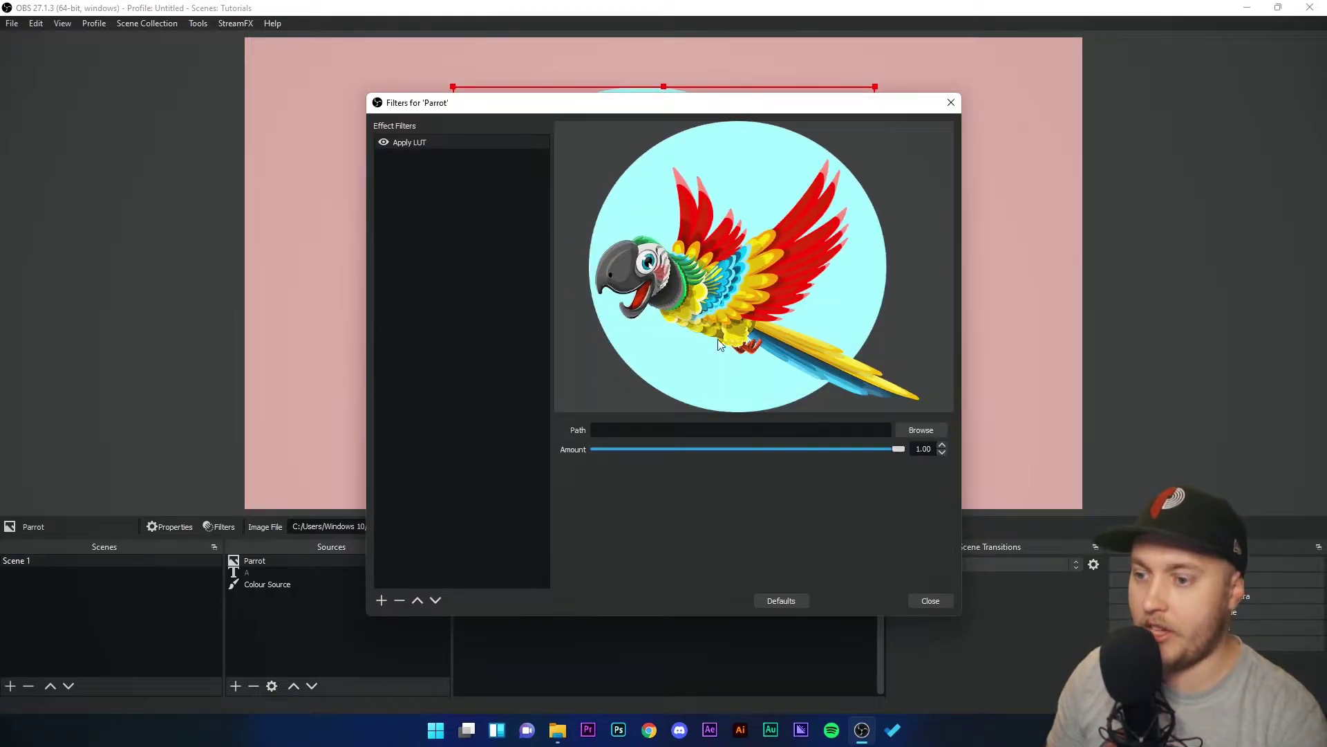
click(920, 430)
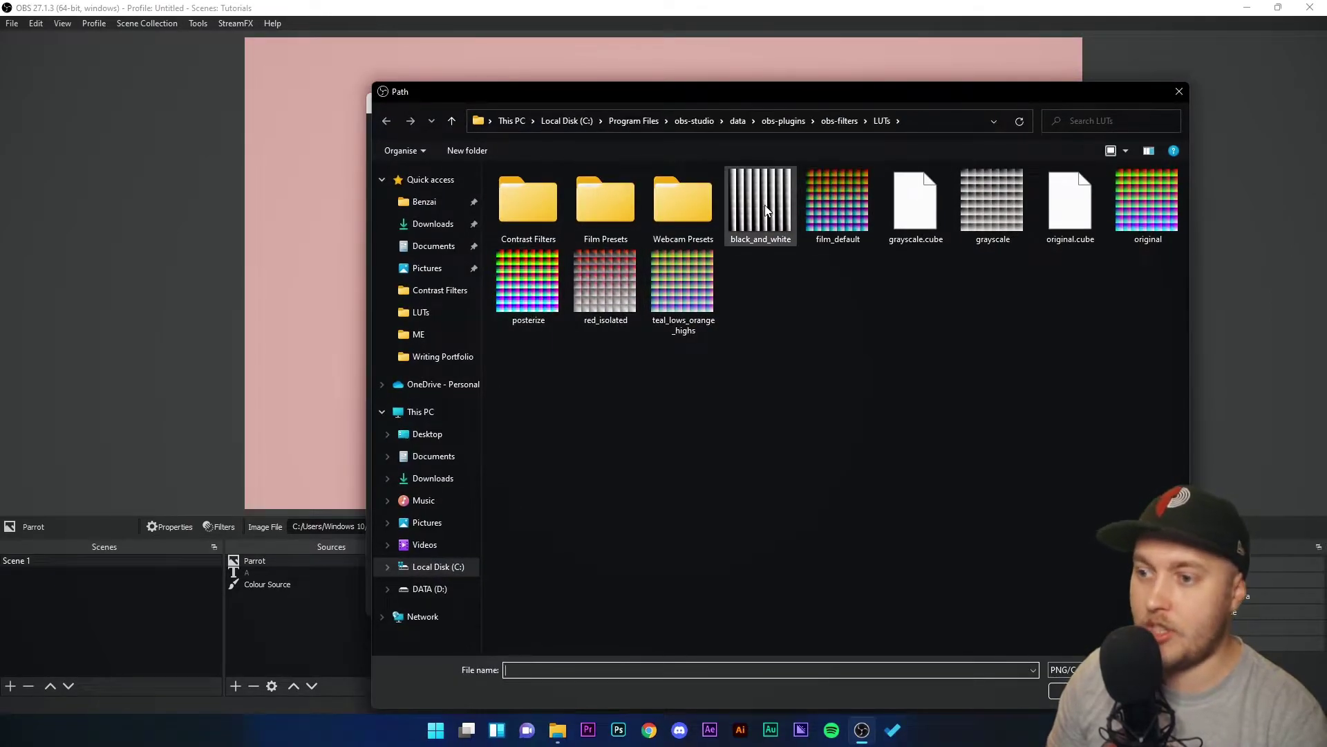
double_click(973, 214)
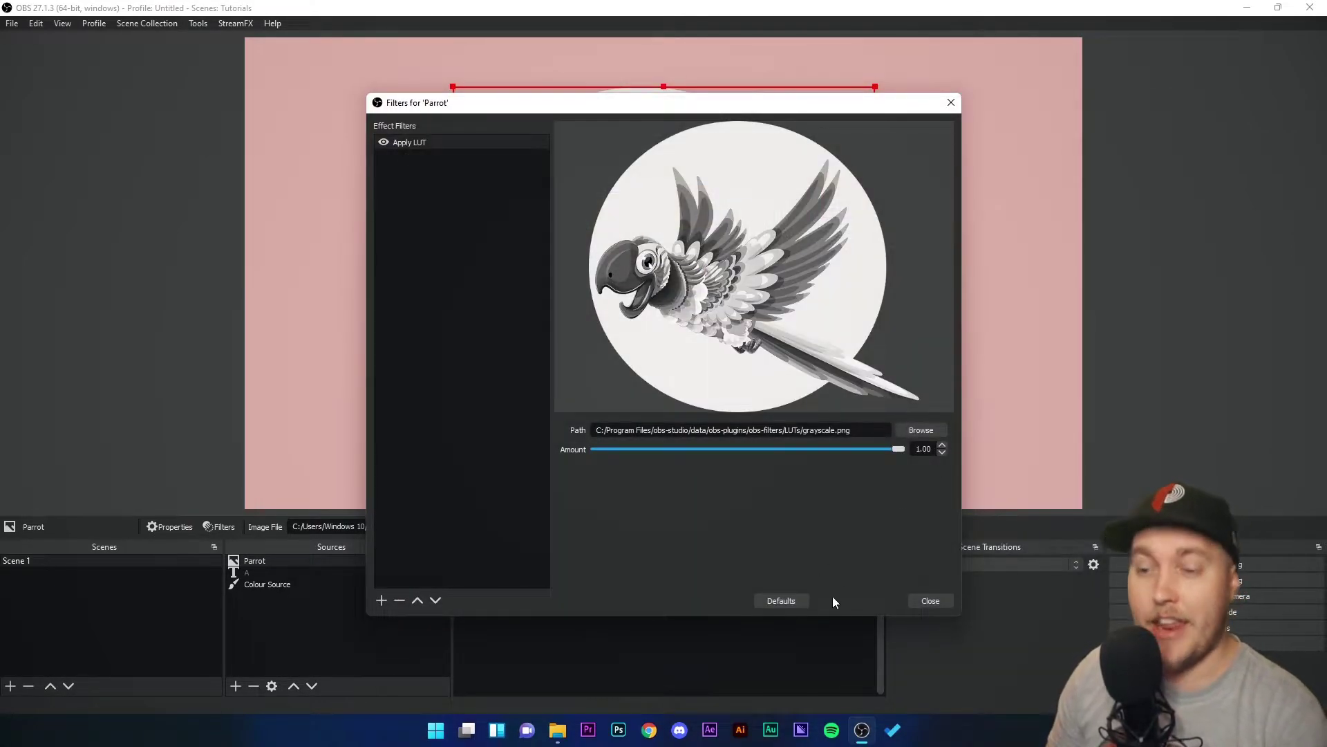
Remove the grayscale Apply LUT filter so the parrot returns to full colour
click(420, 148)
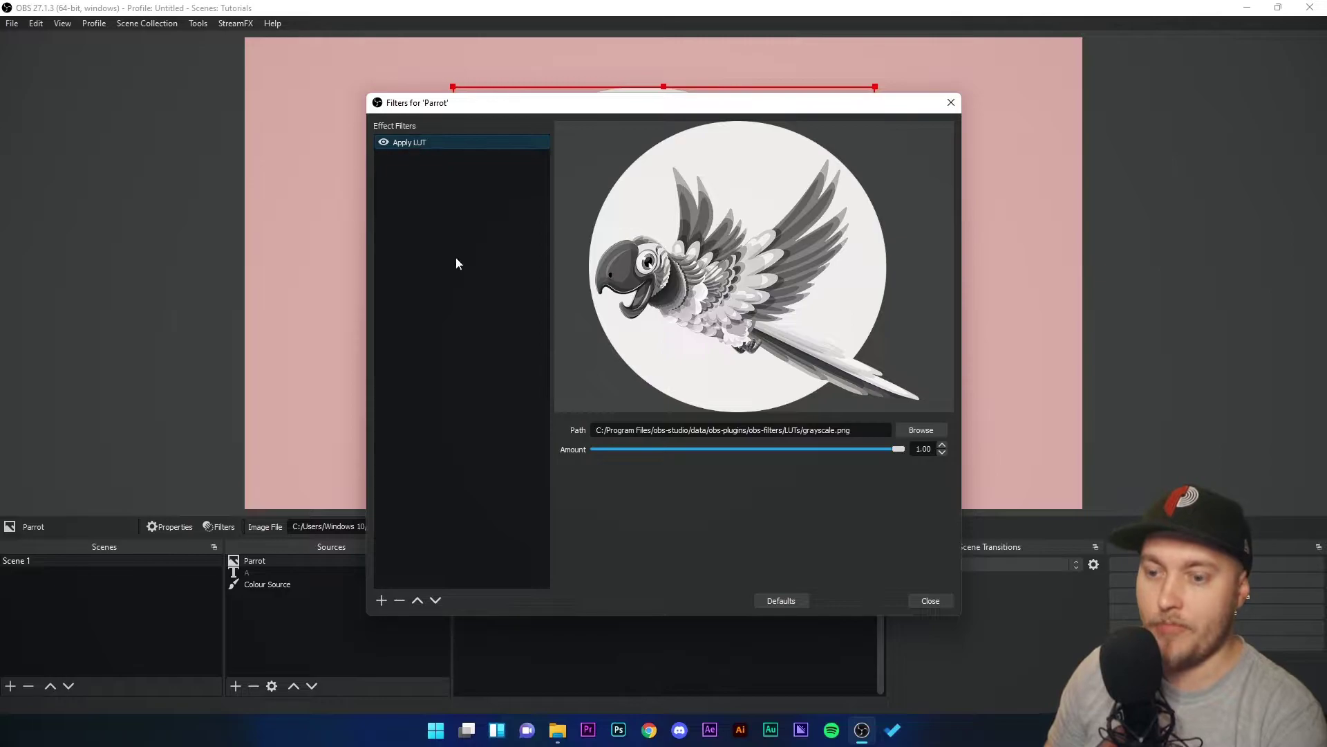
click(400, 600)
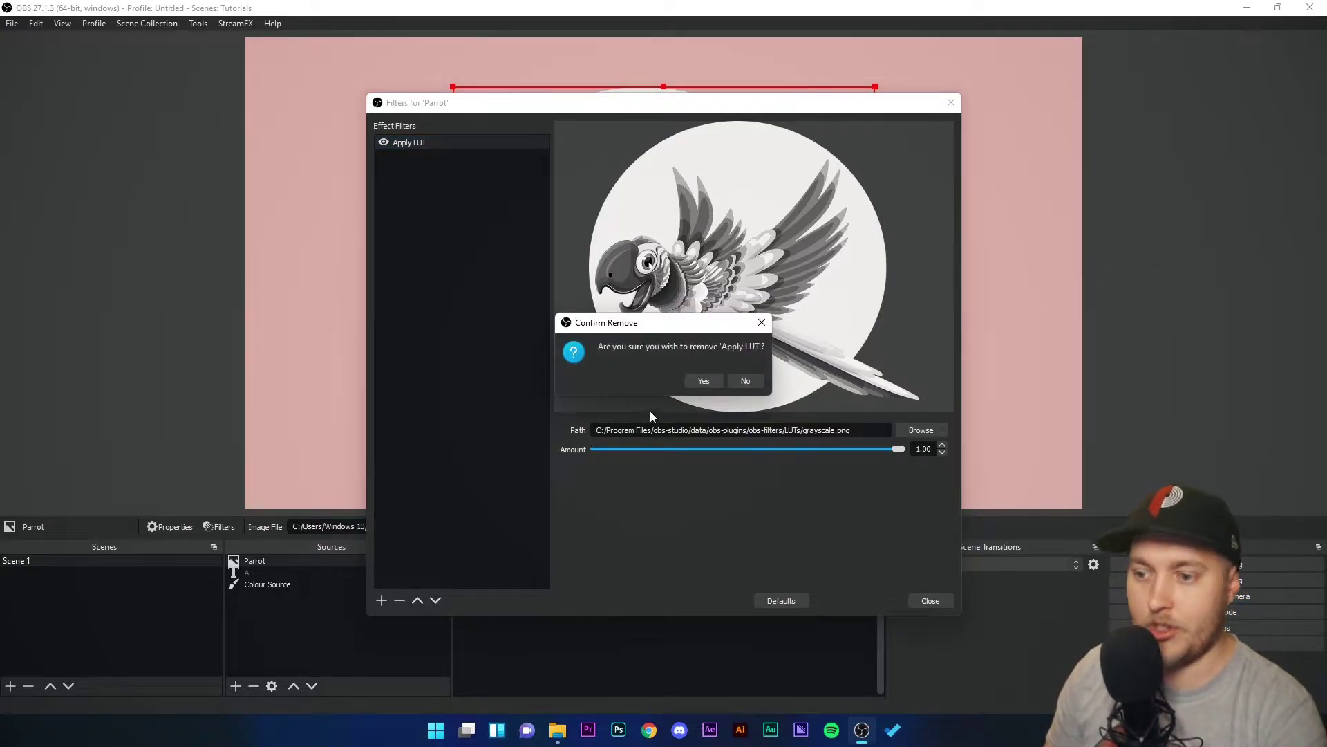
click(704, 381)
click(382, 600)
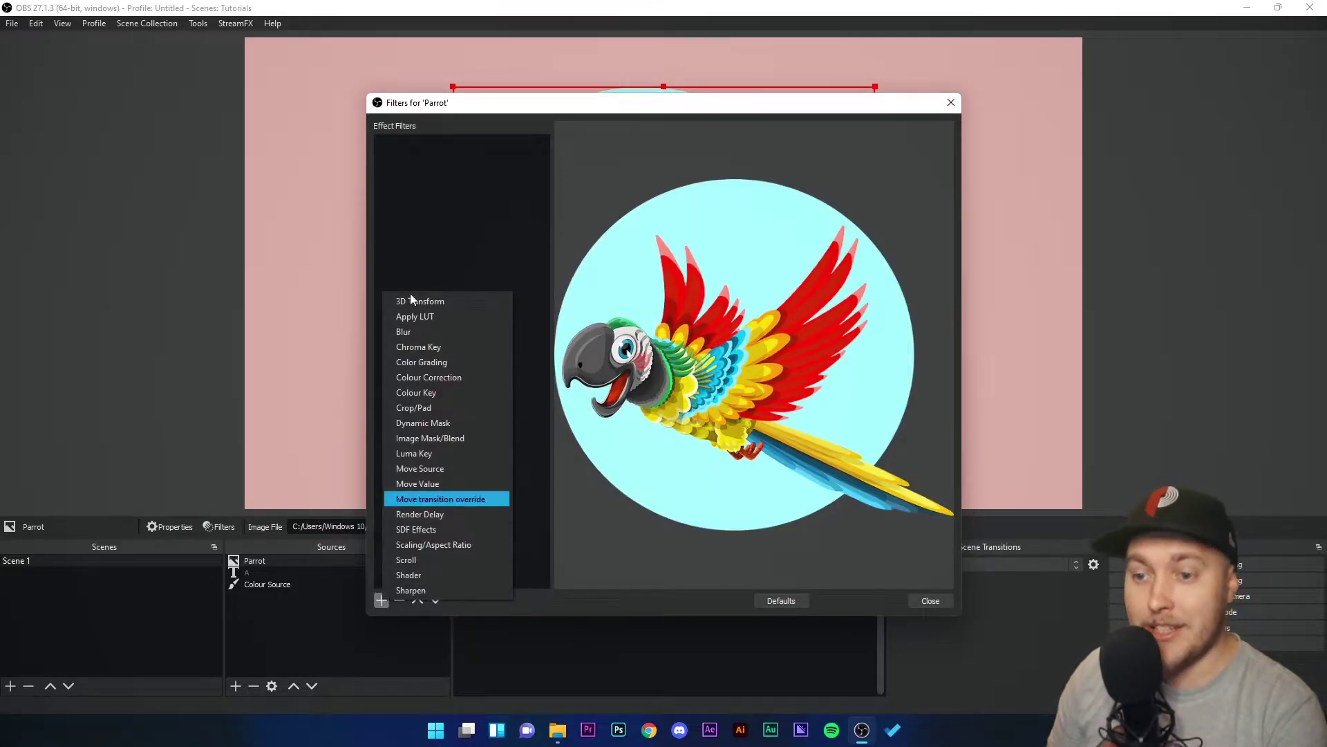
Add a Colour Correction filter, keeping its default name and values
click(432, 377)
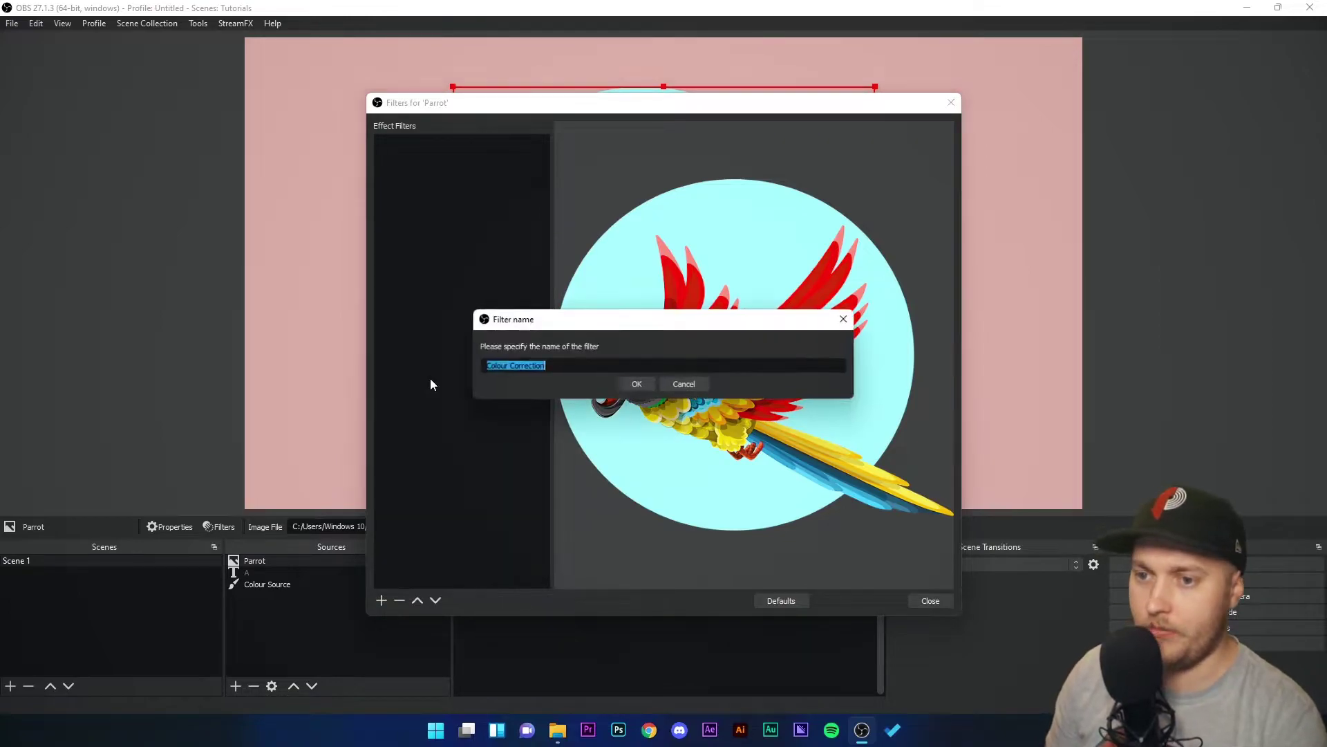
click(637, 384)
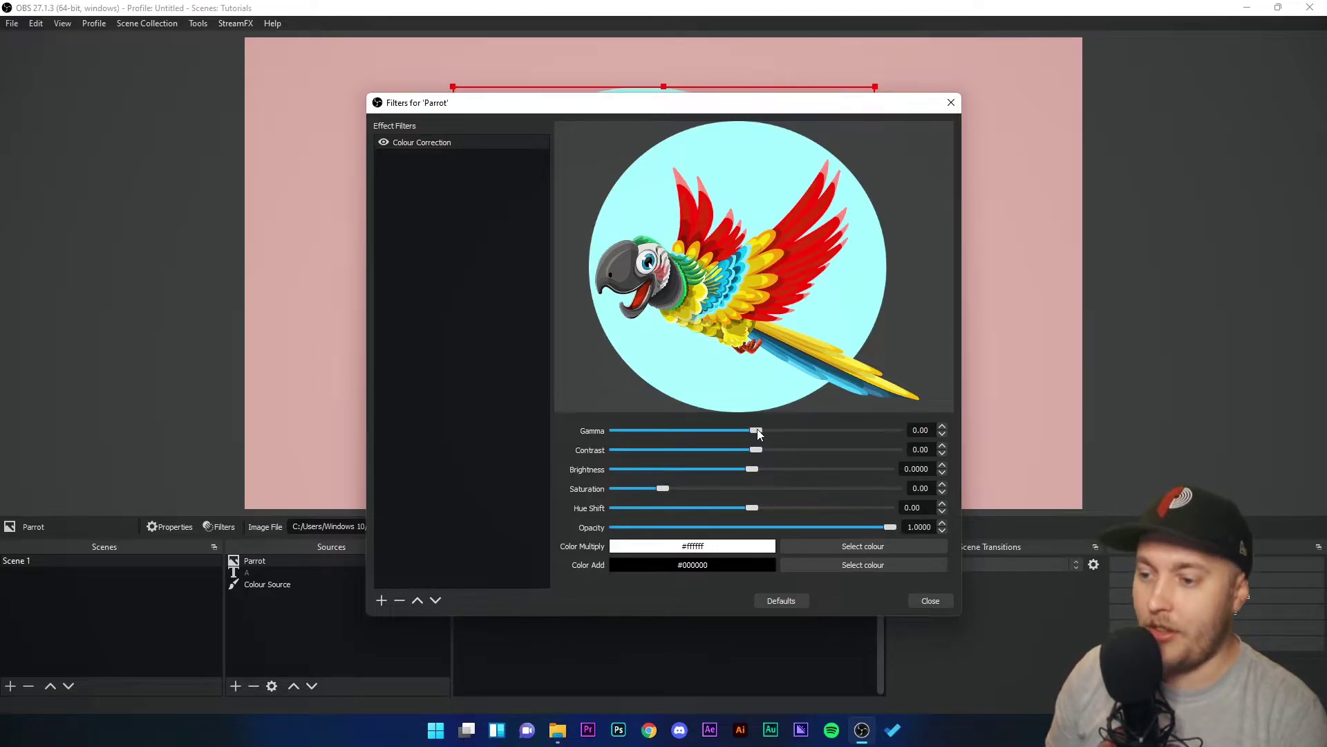
mouse_move(757, 429)
mouse_down()
mouse_move(803, 429)
mouse_move(678, 437)
mouse_move(757, 452)
mouse_up()
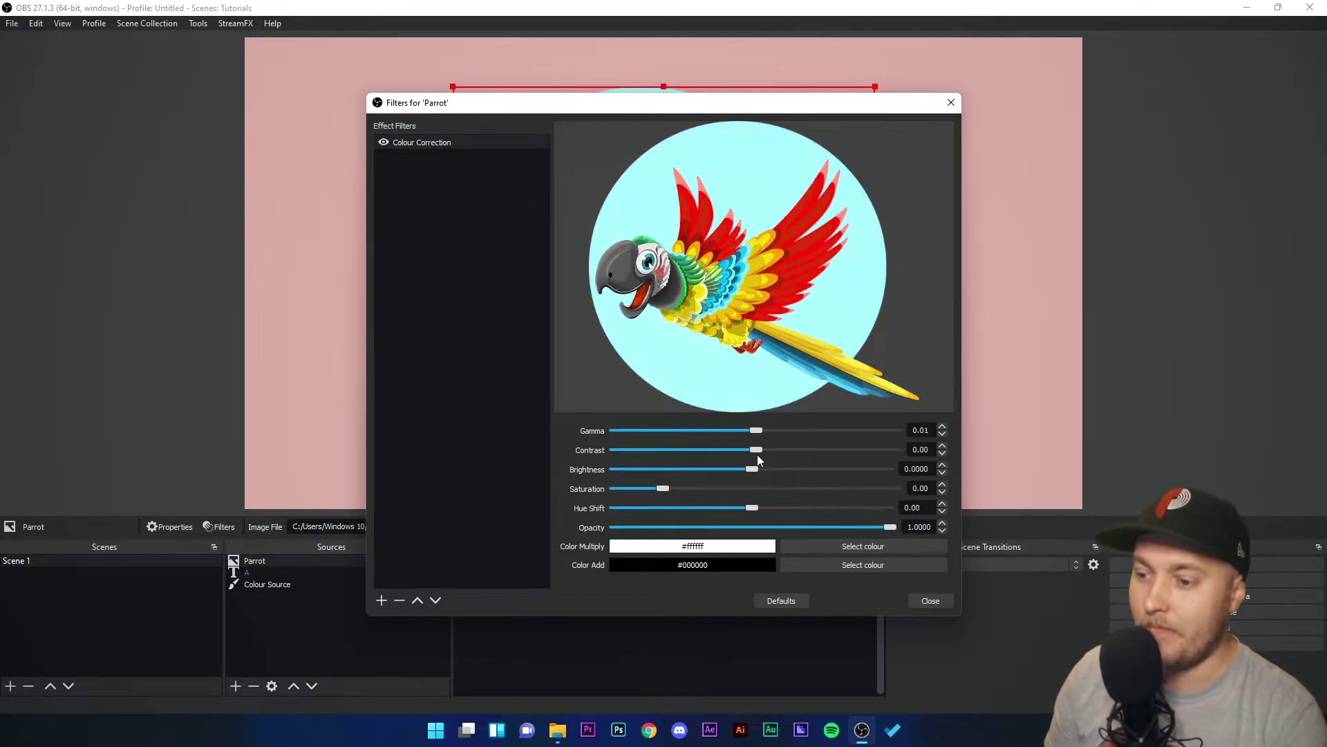
key(Tab)
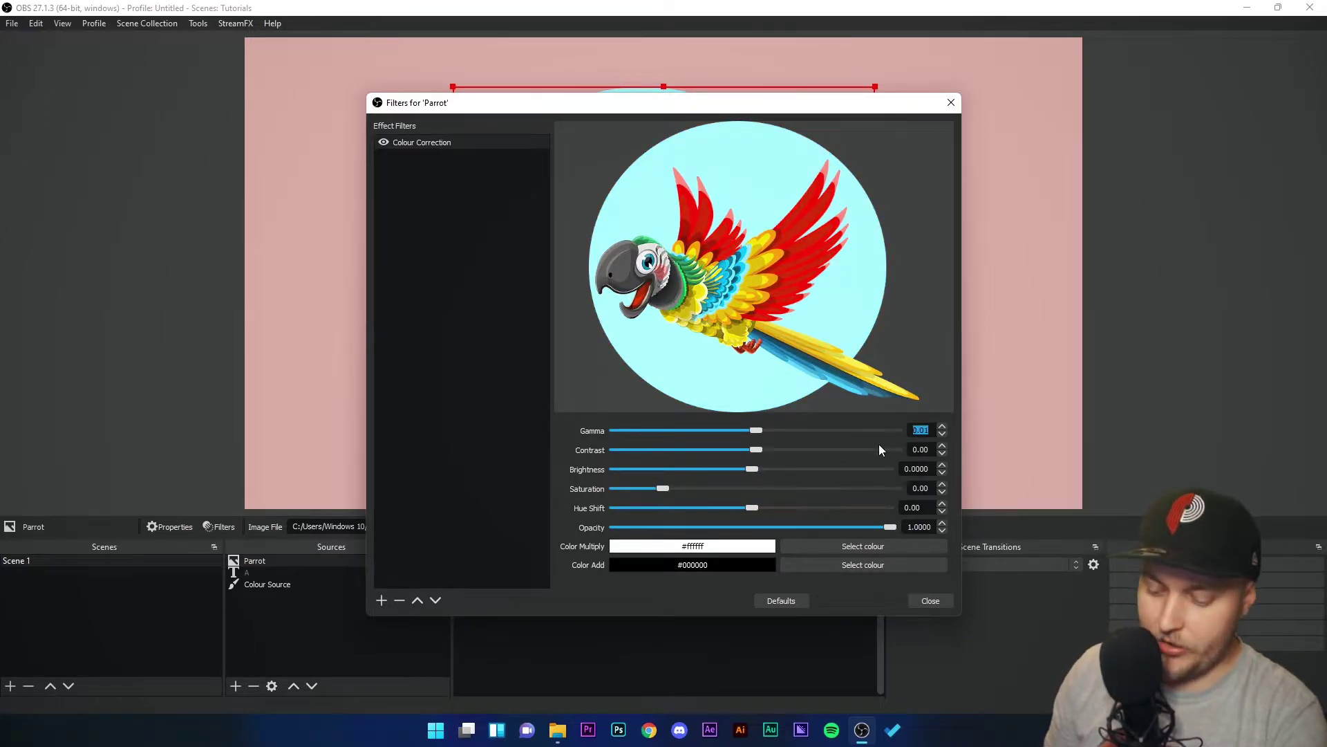
text(0)
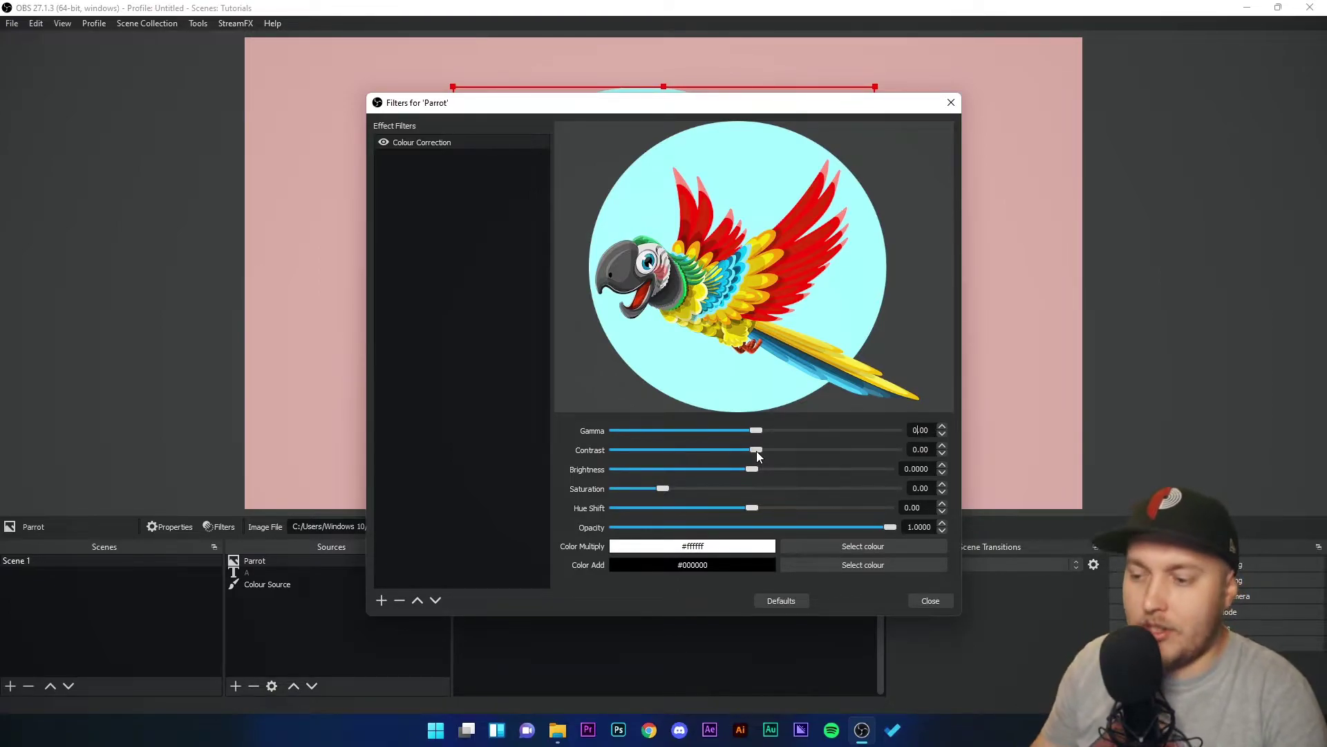
mouse_move(756, 450)
mouse_down()
mouse_move(796, 450)
mouse_move(773, 450)
mouse_up()
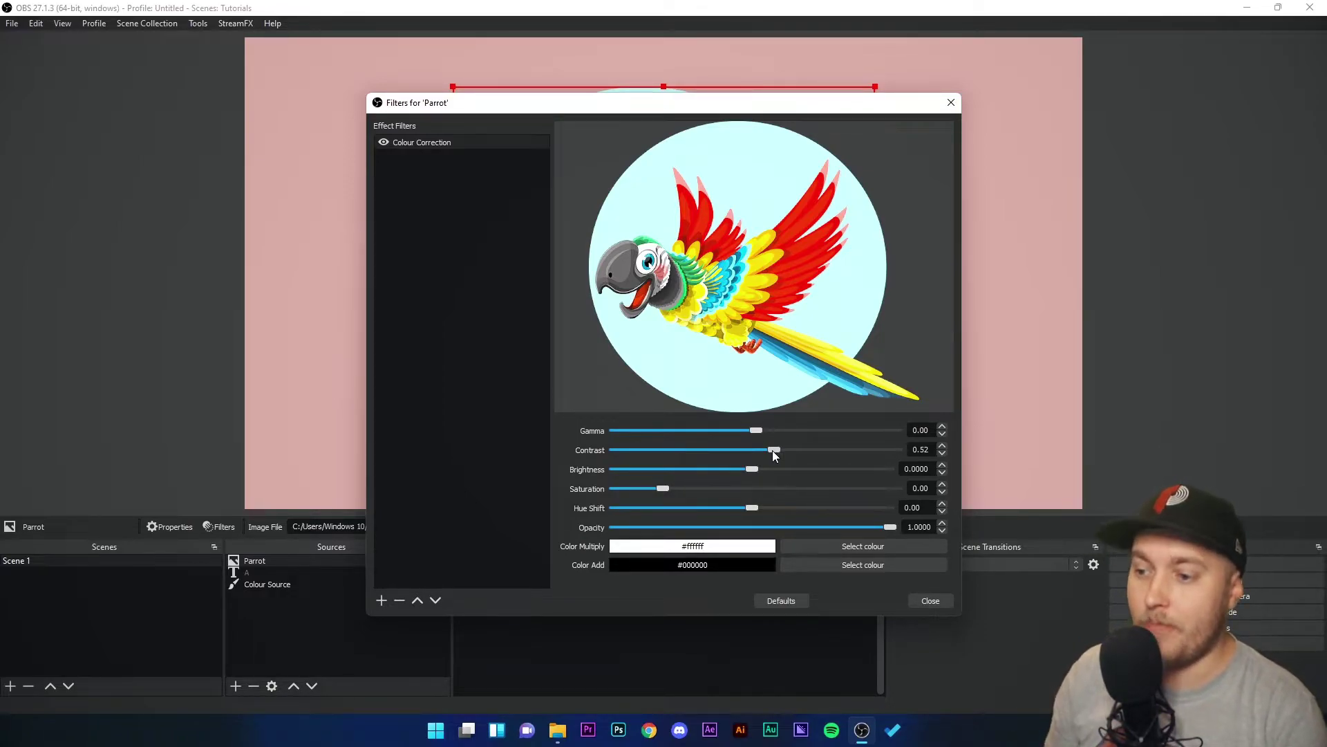
drag(770, 448, 901, 468)
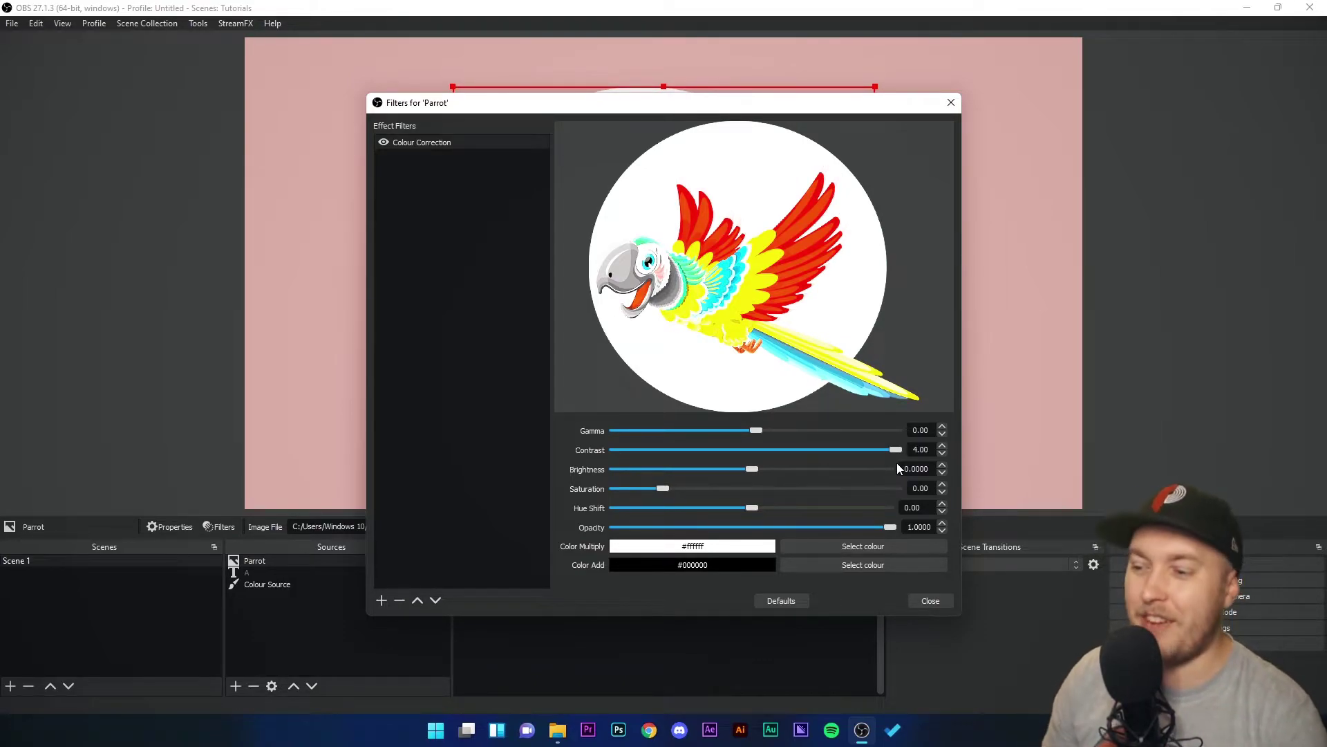
drag(894, 450, 549, 475)
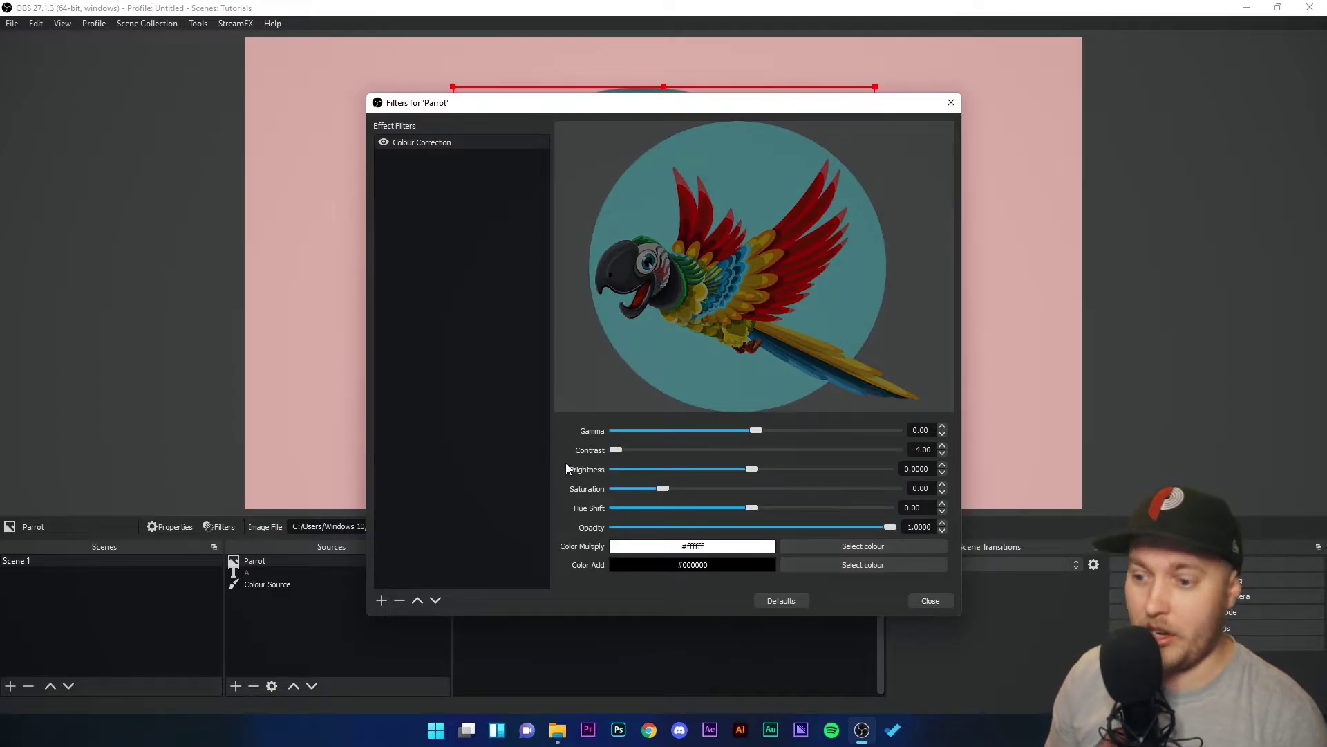
drag(614, 453, 754, 450)
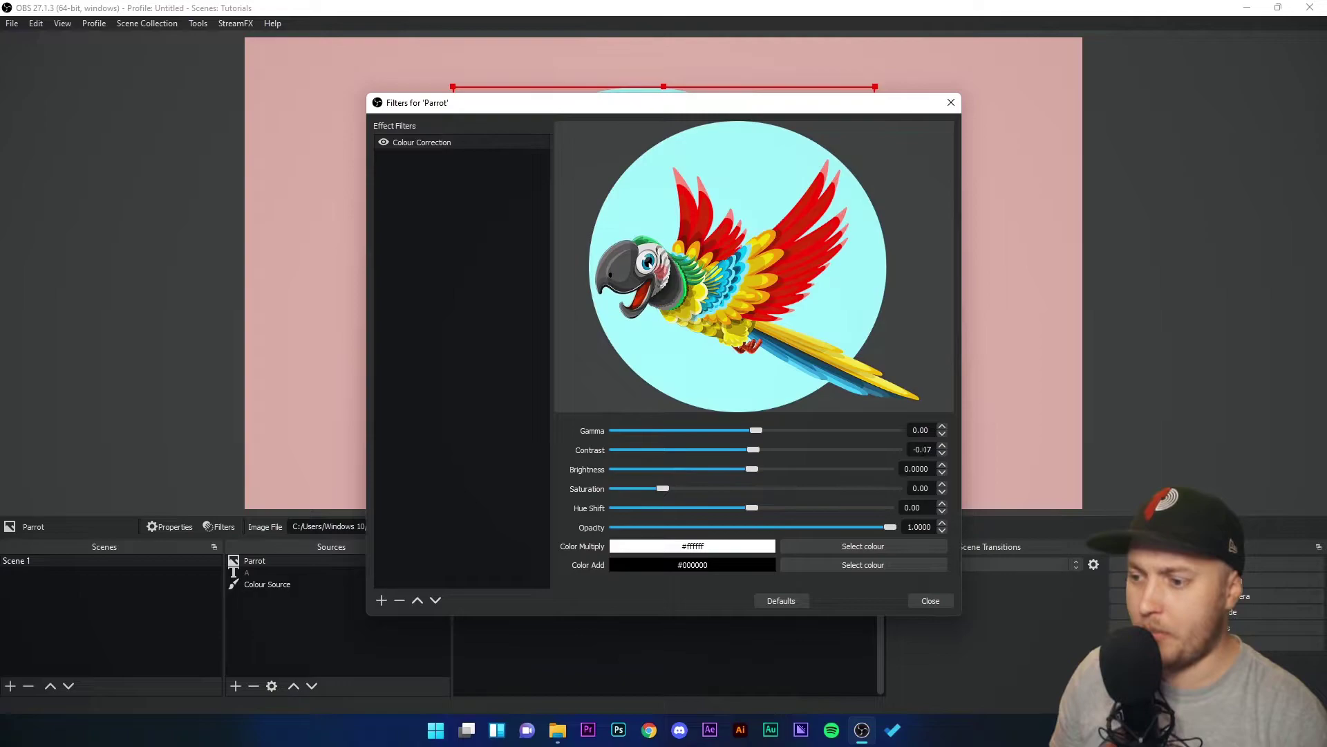
drag(933, 449, 913, 449)
text(0)
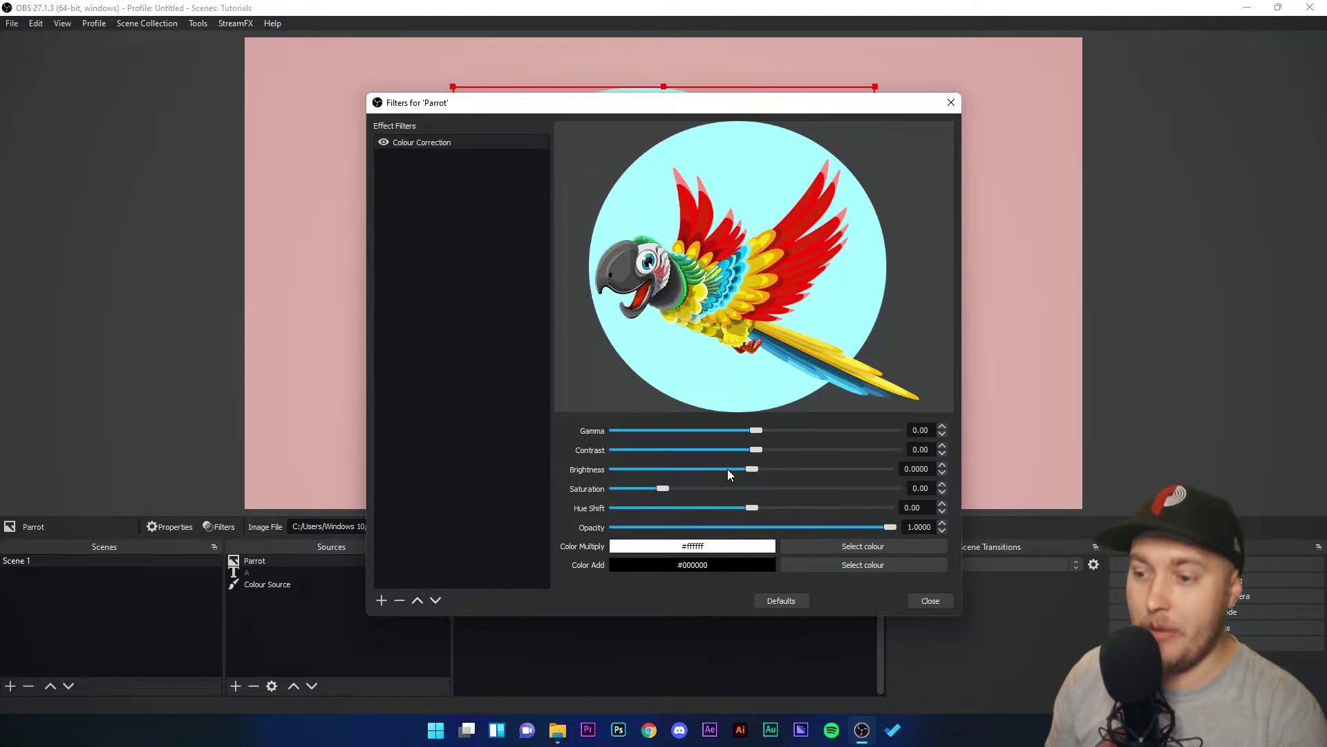
mouse_move(752, 469)
mouse_down()
mouse_move(898, 474)
mouse_move(679, 475)
mouse_move(752, 476)
mouse_up()
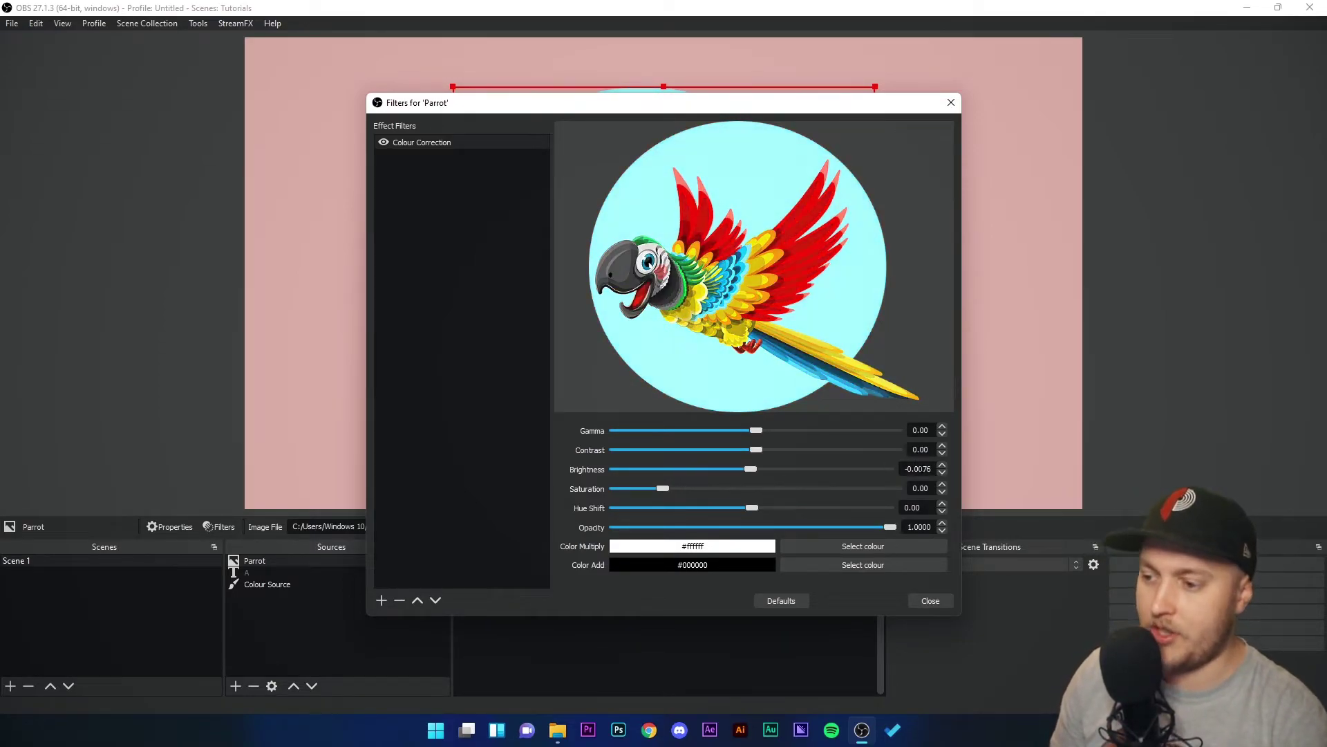
drag(931, 469, 905, 468)
text(00)
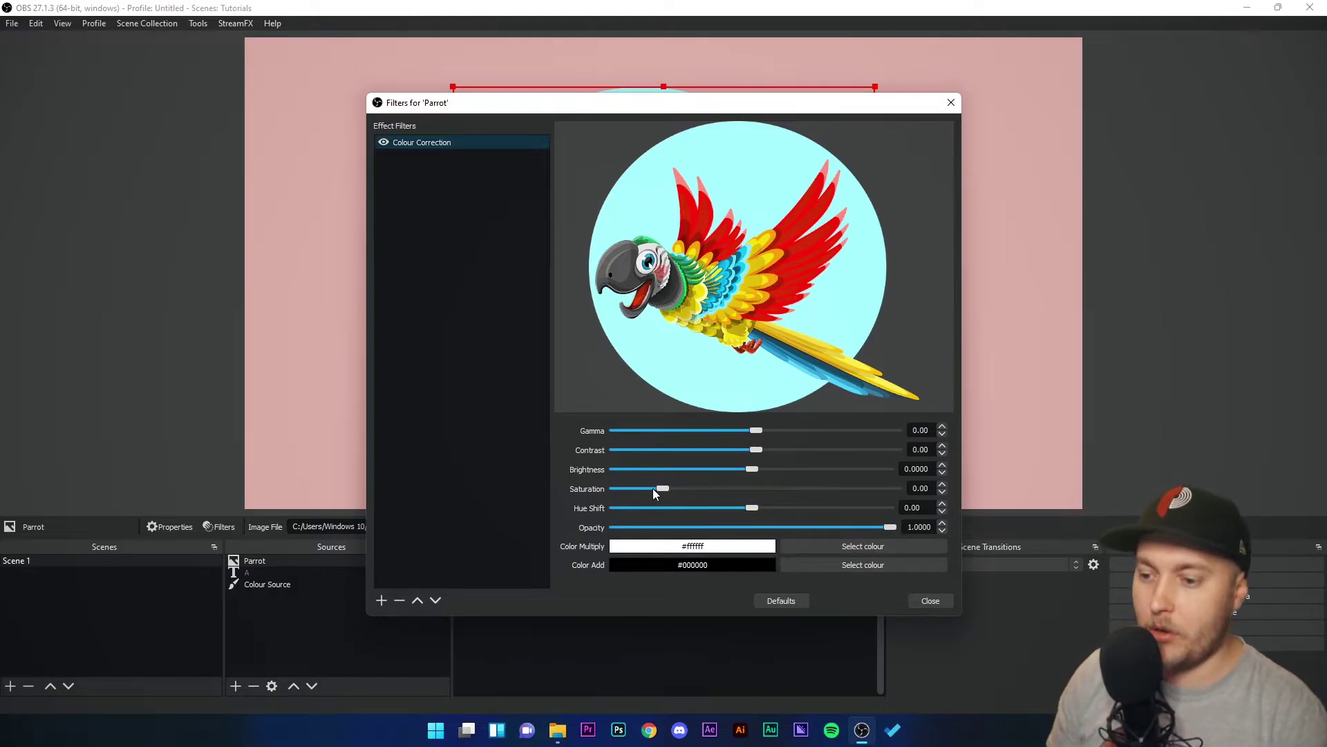
drag(653, 490, 852, 491)
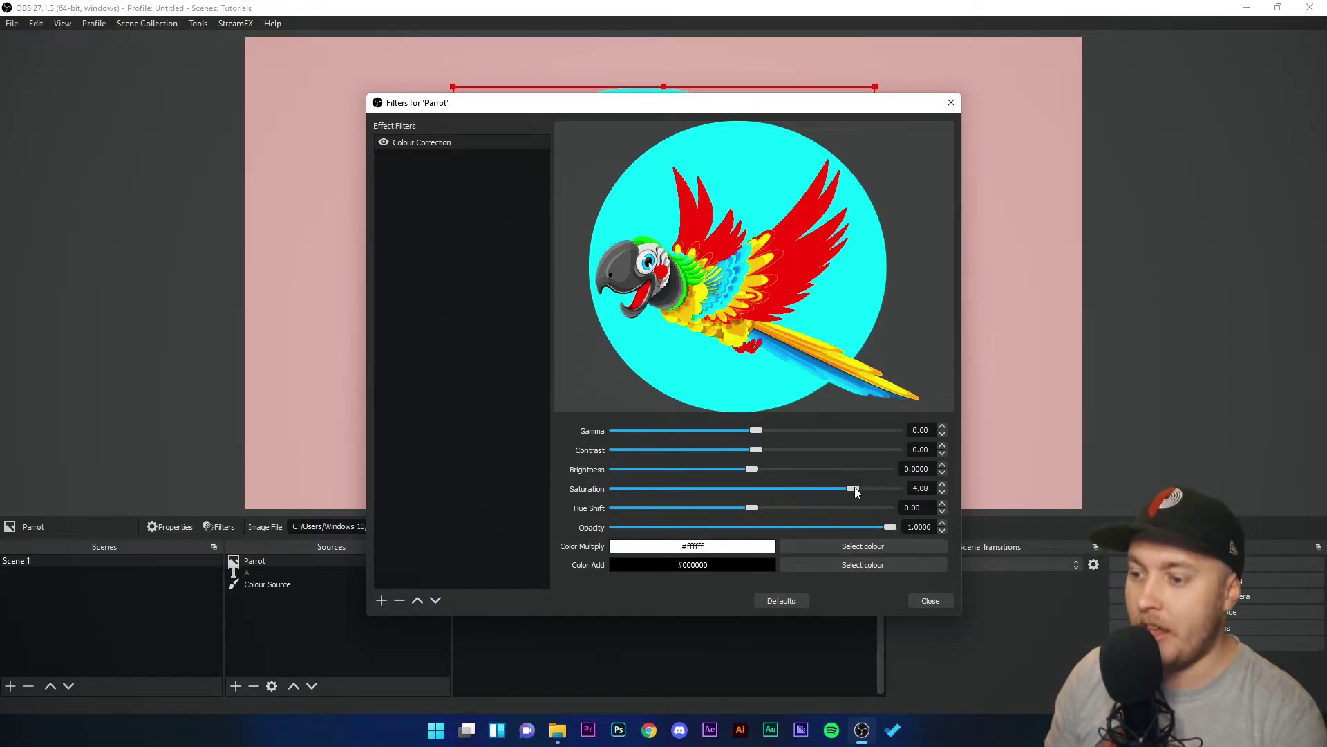
drag(855, 487, 546, 507)
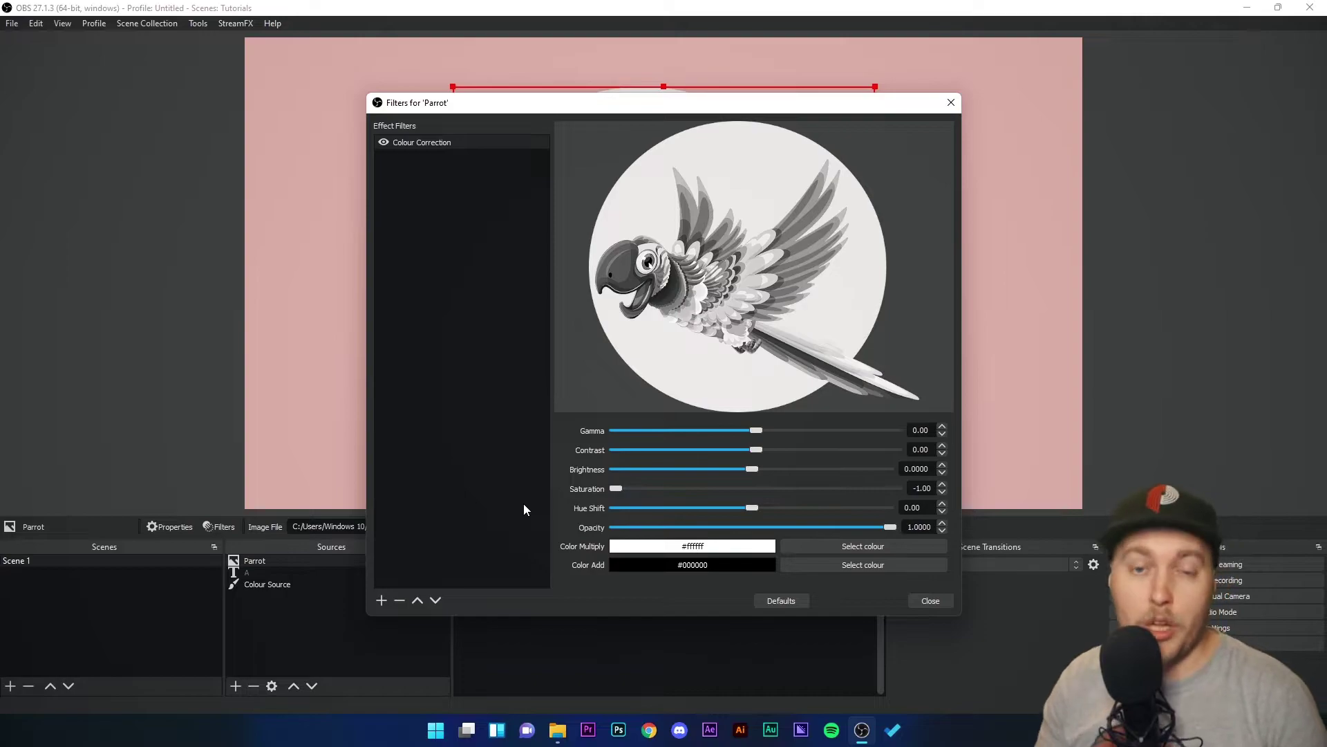
mouse_move(617, 491)
mouse_down()
mouse_move(666, 492)
mouse_move(616, 489)
mouse_up()
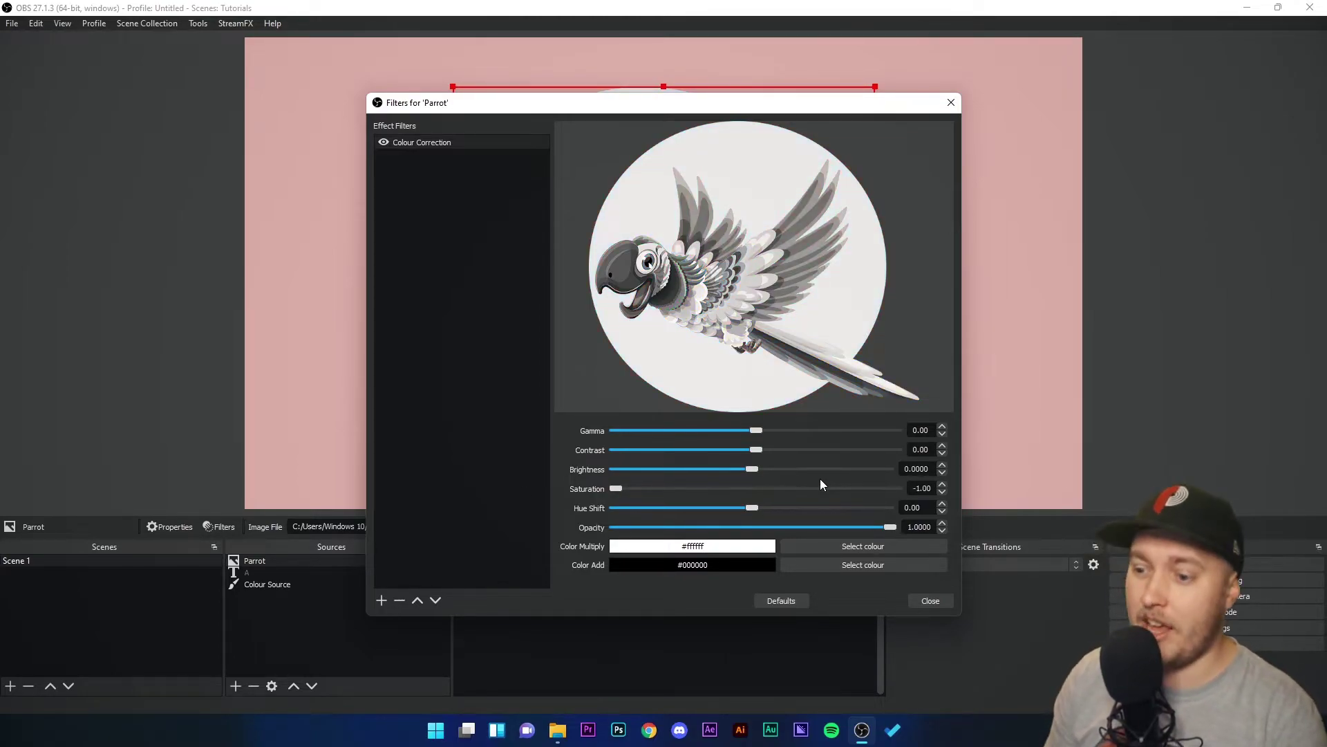
double_click(922, 488)
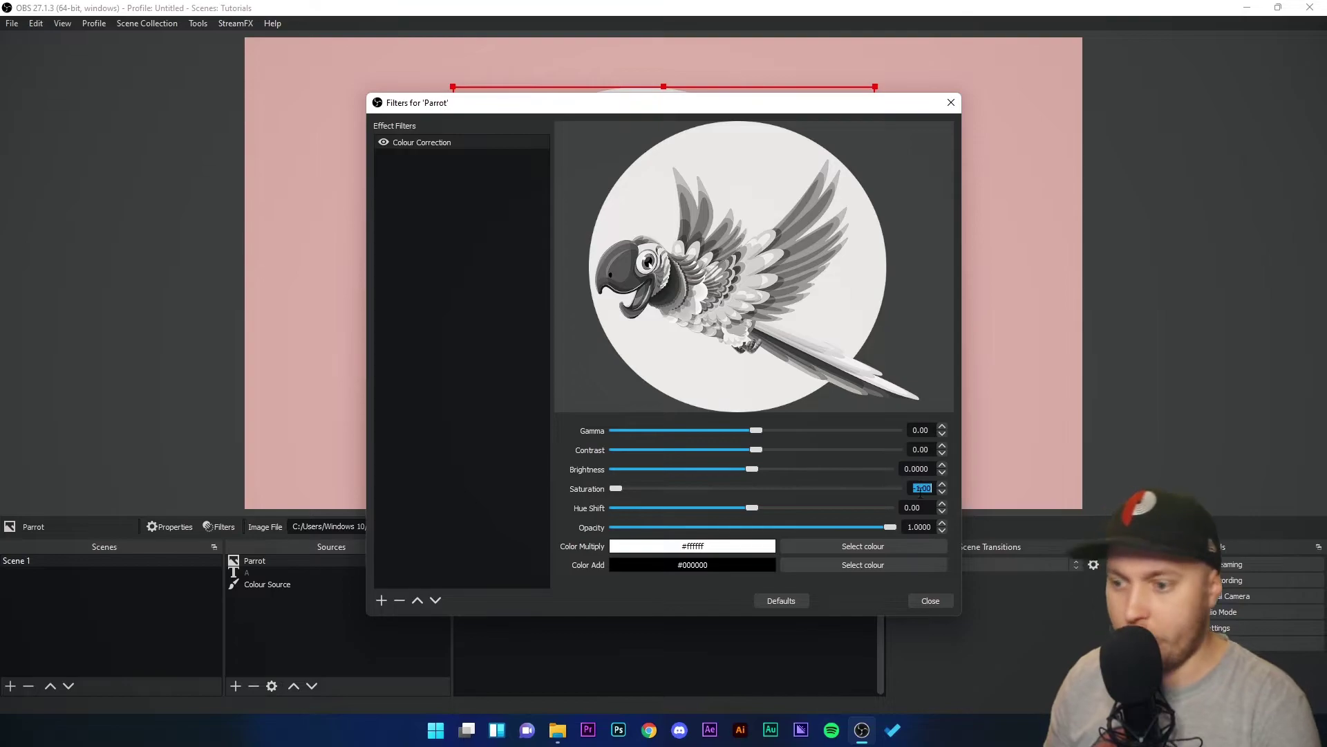
text(0)
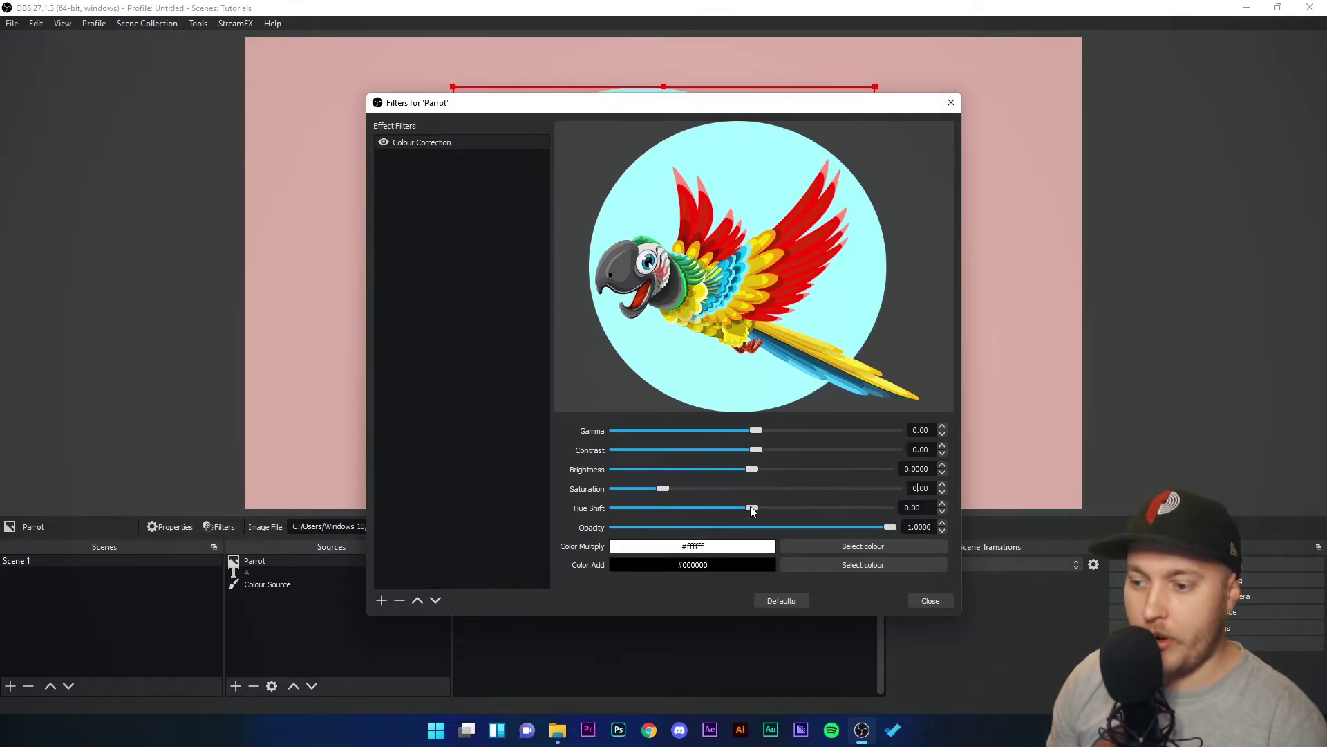
Sweep Hue Shift between -180 and 180, then reset it to 0
drag(751, 507, 892, 508)
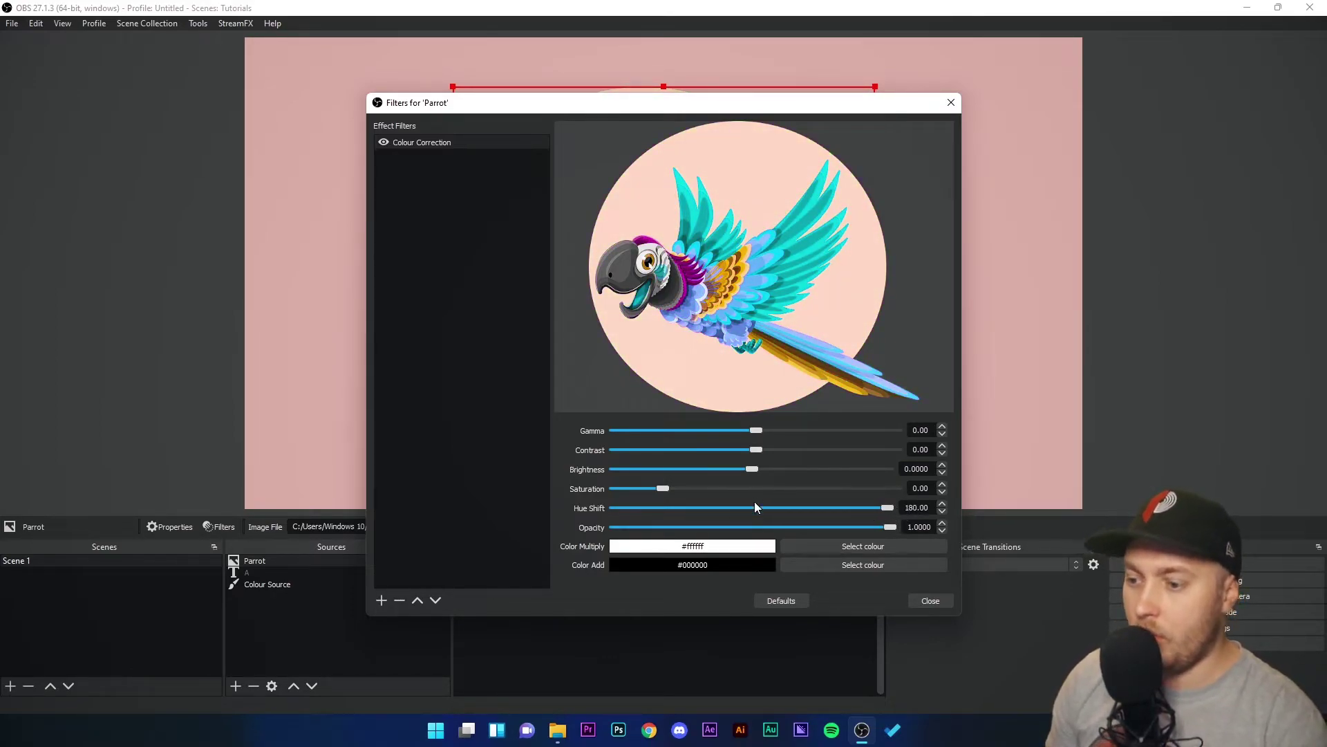
scroll(754, 502, down, 2)
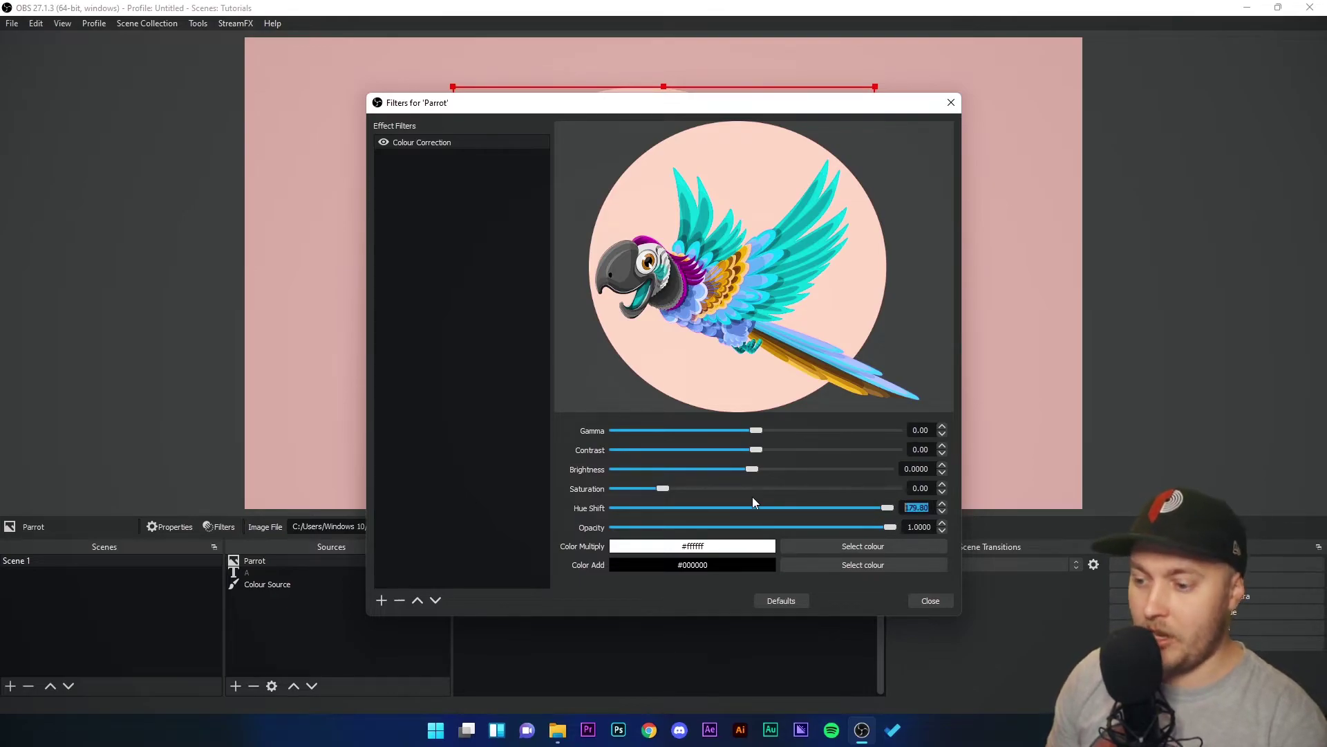
text(0)
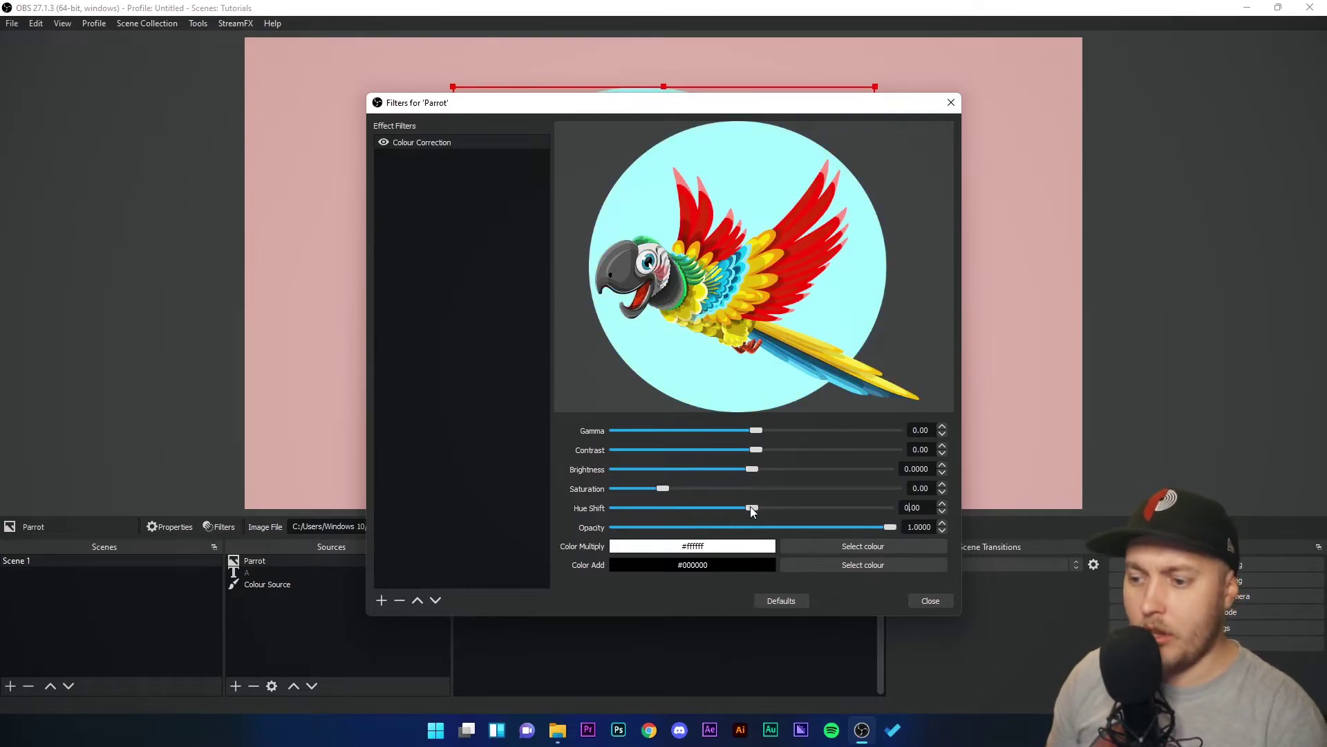
drag(750, 506, 578, 530)
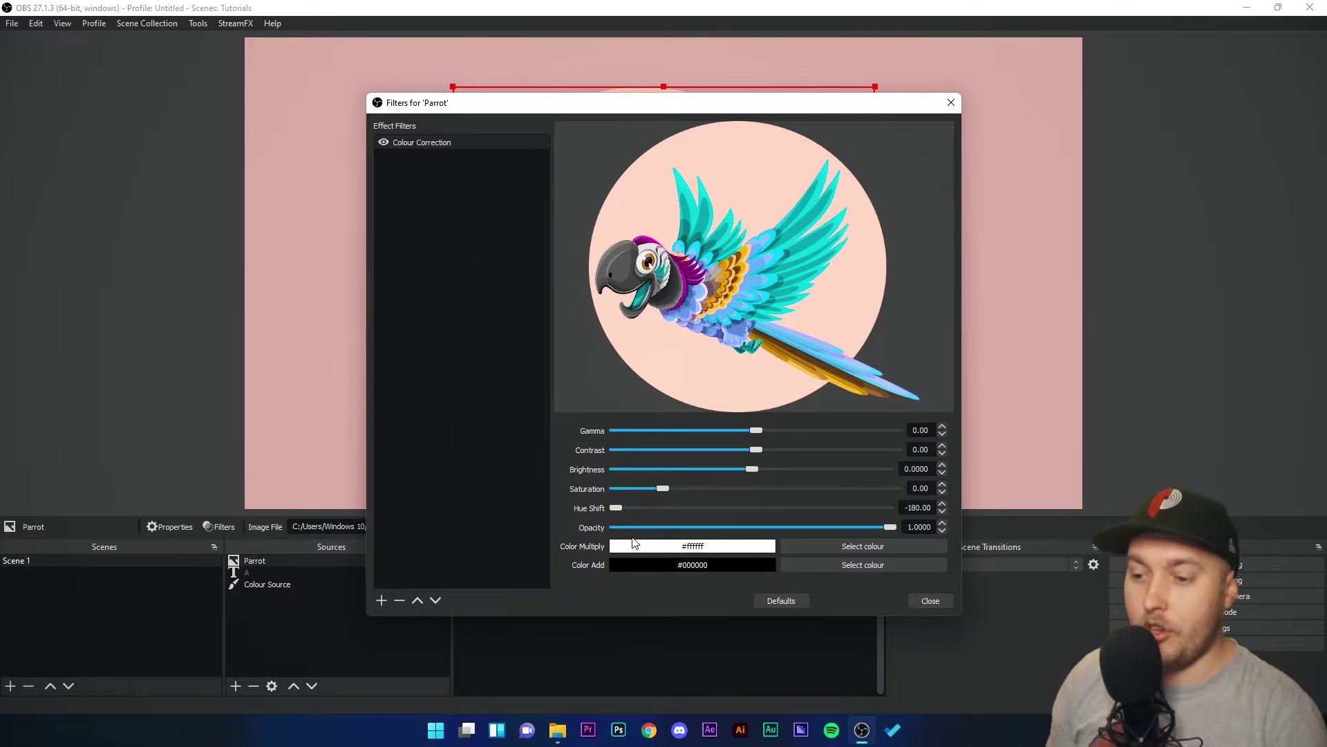
drag(613, 508, 749, 508)
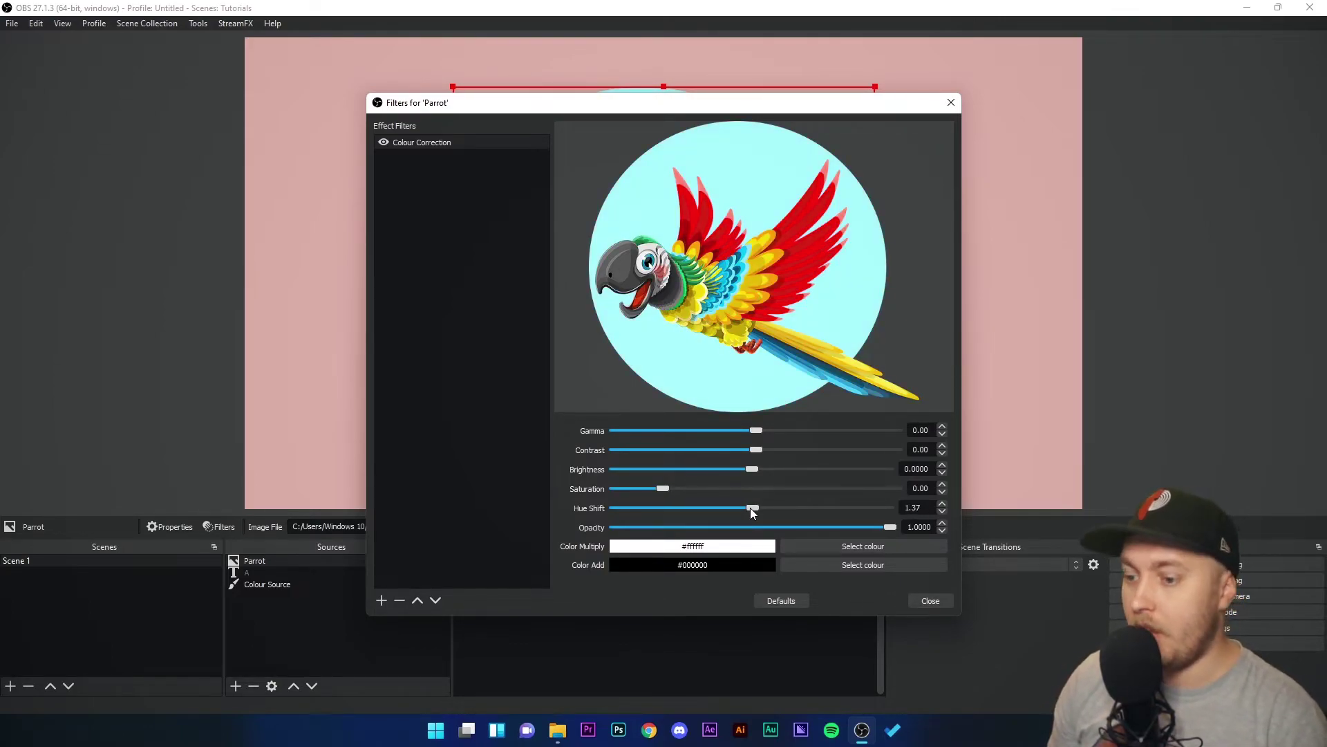
double_click(919, 507)
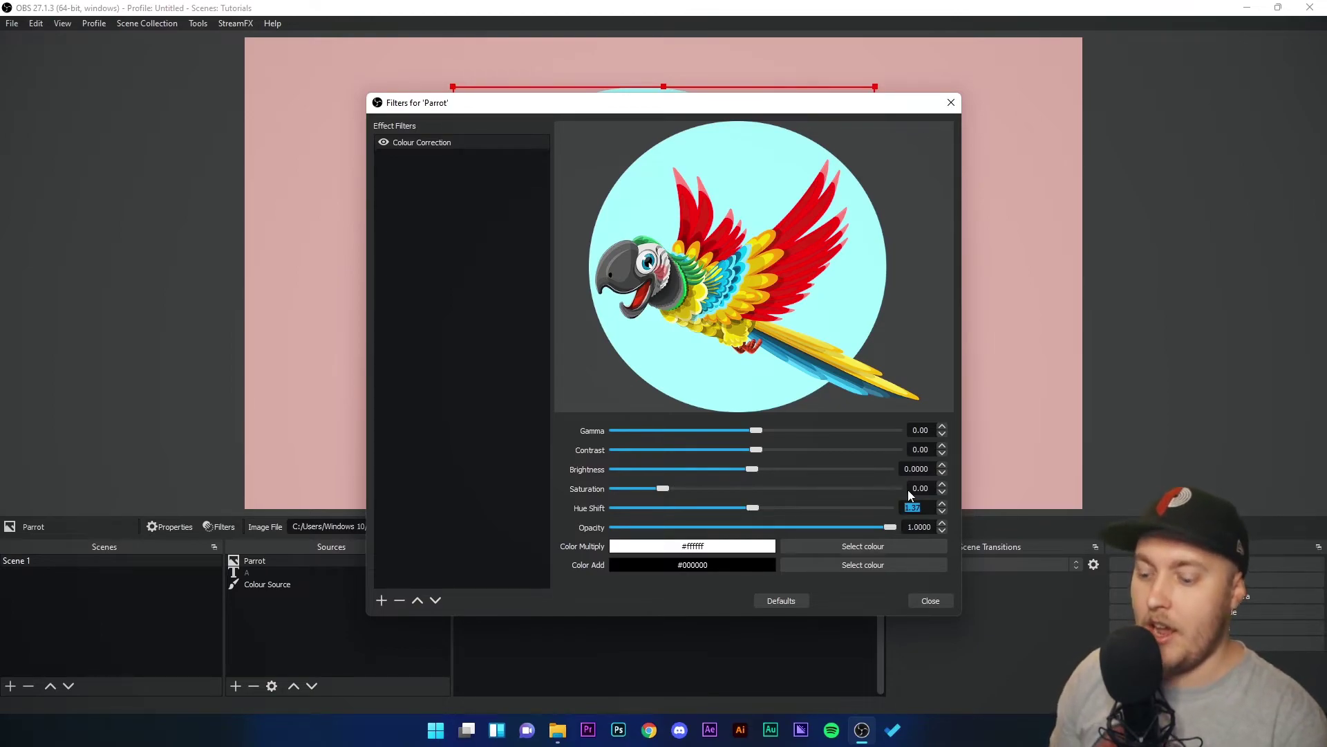
text(0)
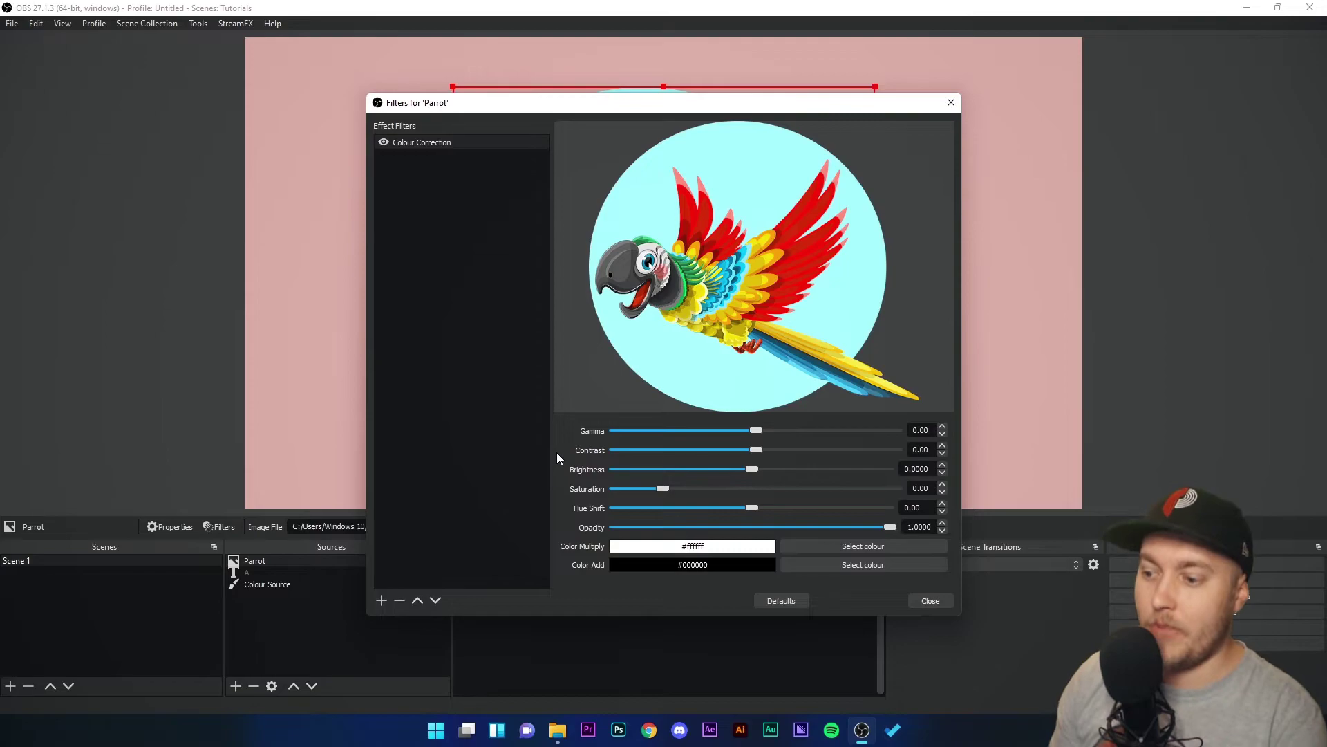
drag(592, 105, 948, 184)
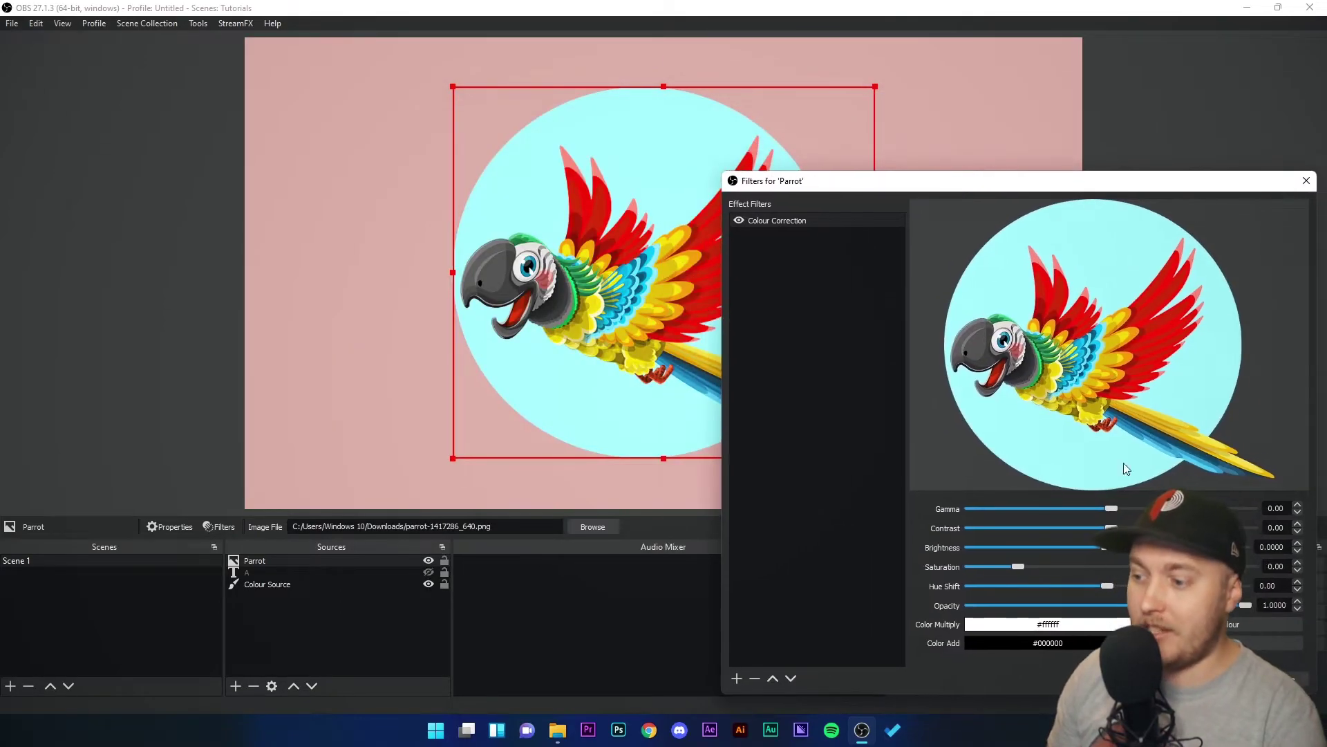
mouse_move(1240, 602)
mouse_down()
mouse_move(975, 604)
mouse_move(1254, 607)
mouse_up()
drag(1044, 182, 748, 92)
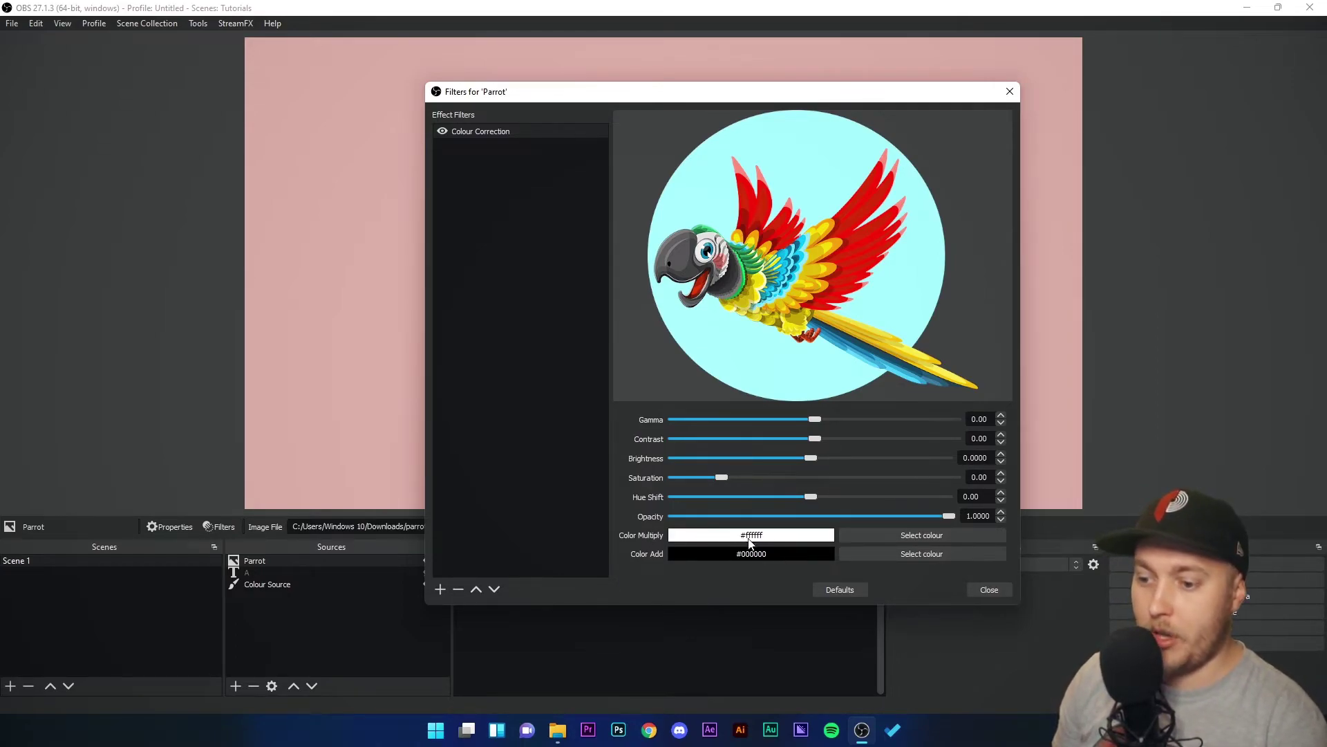
click(926, 535)
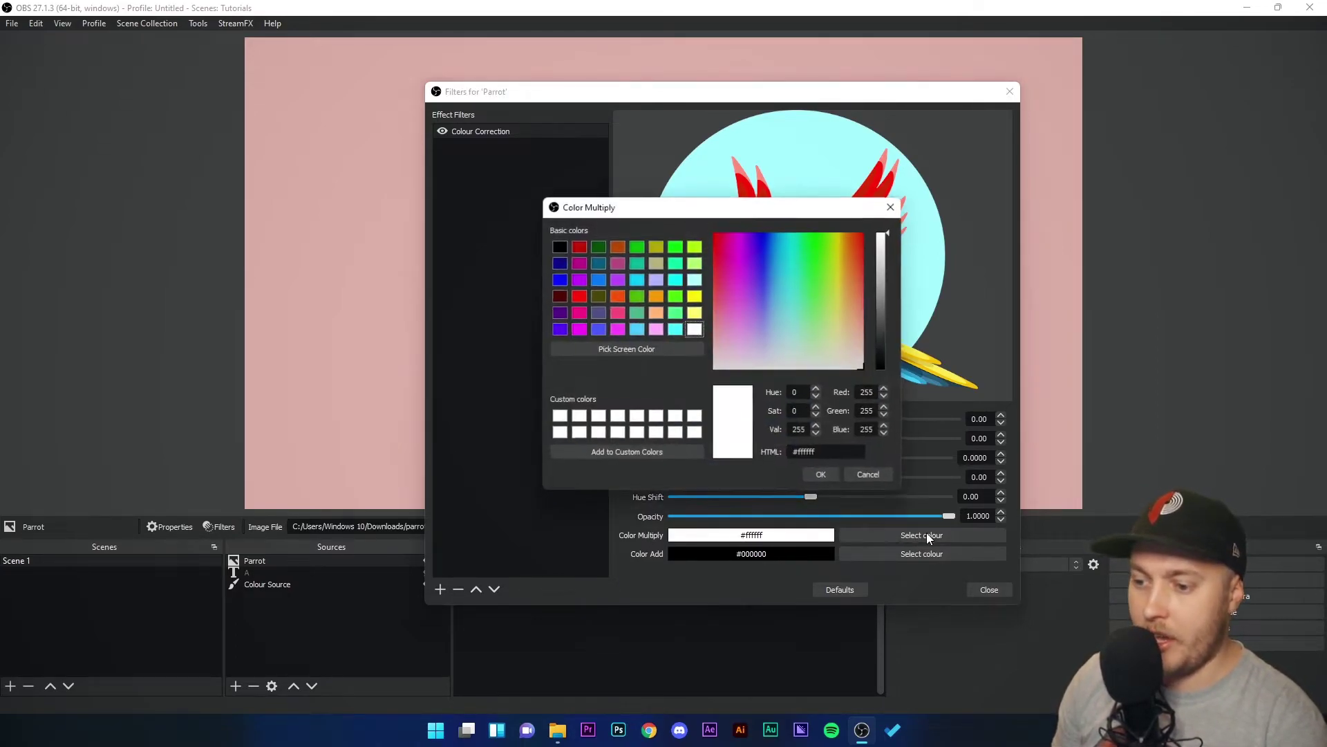
click(558, 279)
click(822, 475)
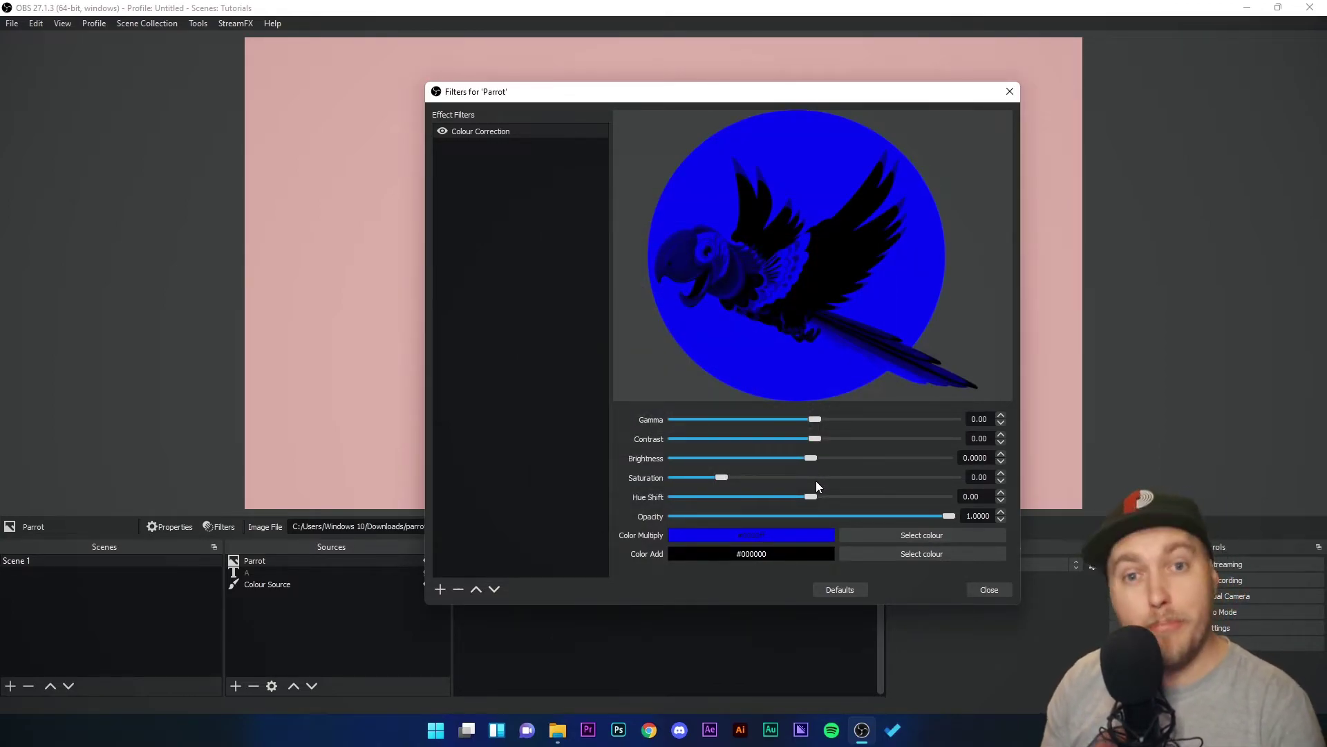
click(911, 535)
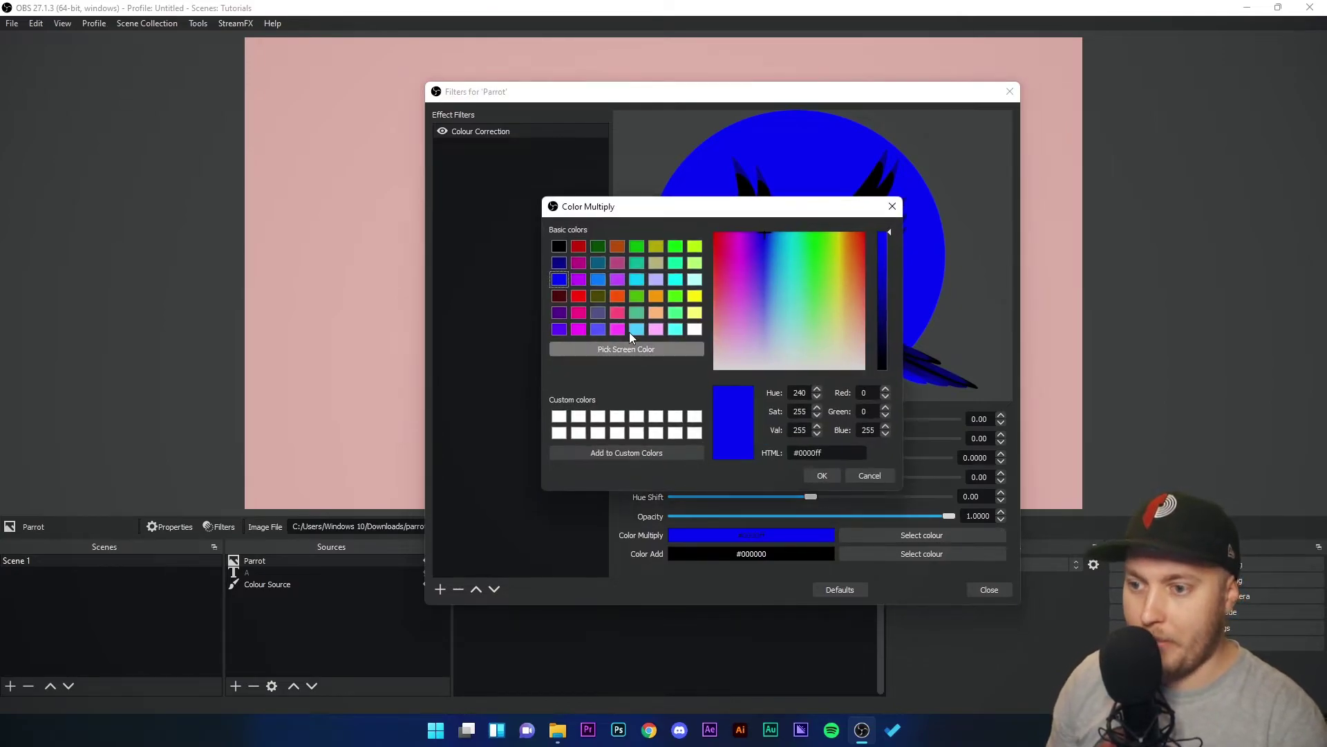
click(559, 431)
click(822, 476)
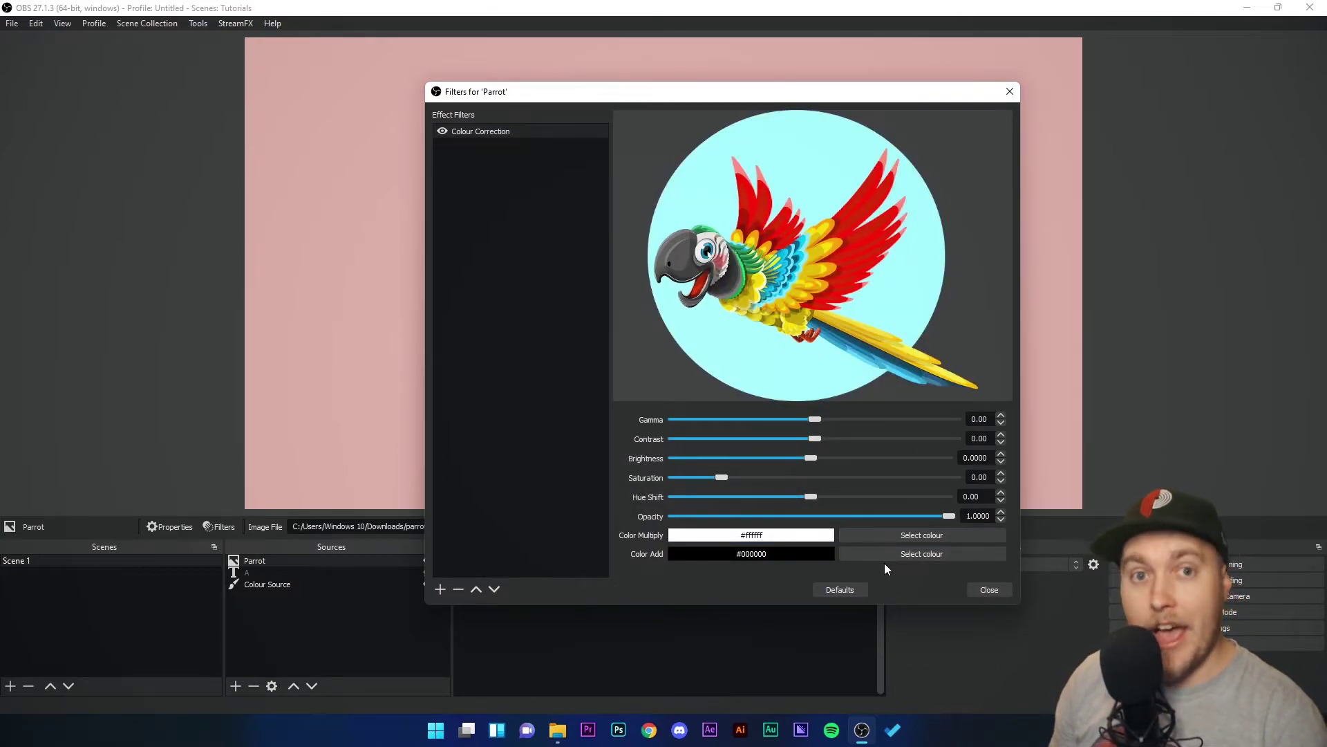
click(878, 554)
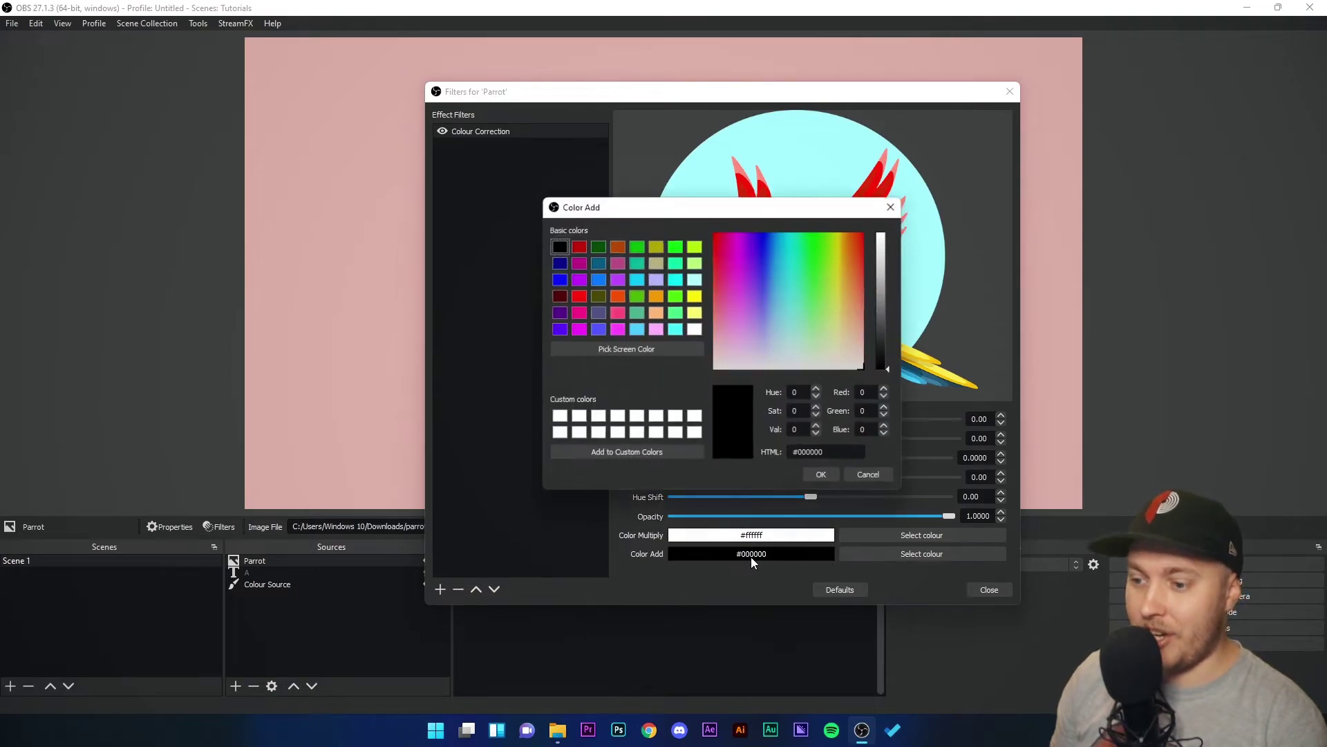
click(695, 248)
click(822, 476)
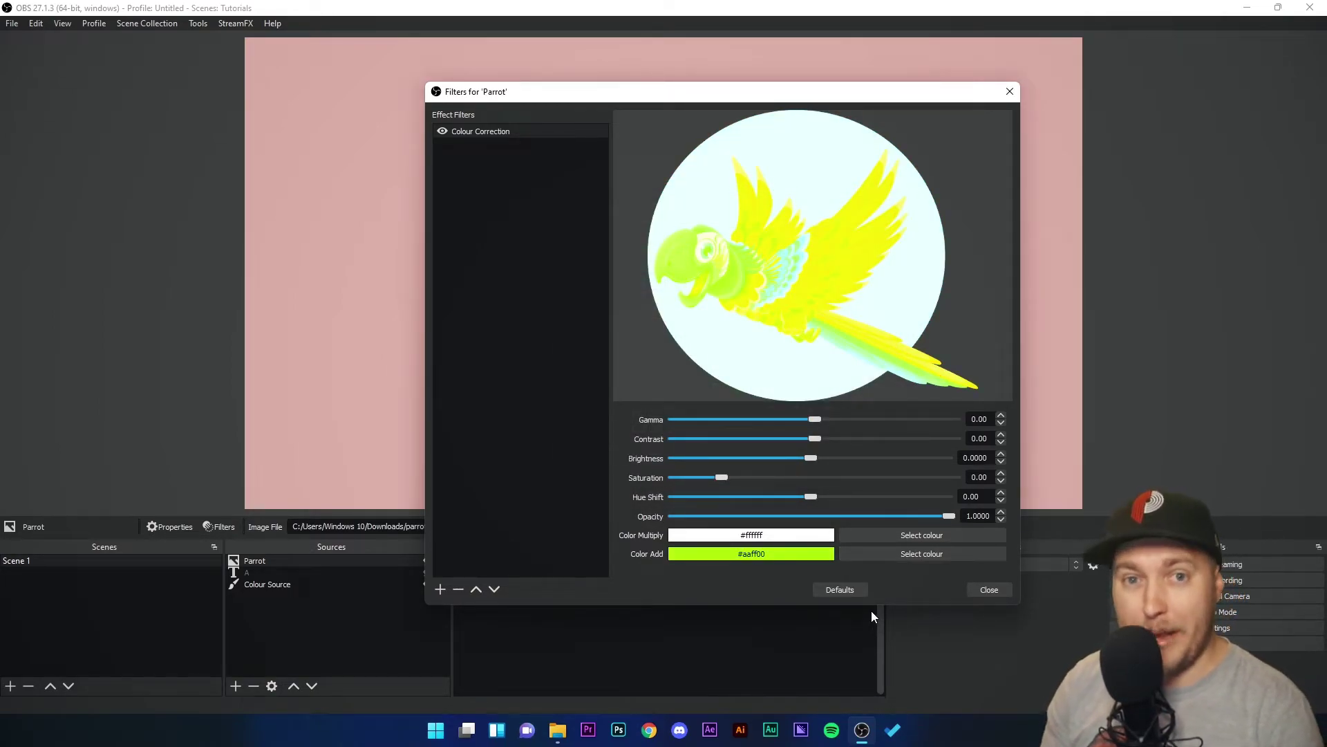
click(892, 553)
click(559, 247)
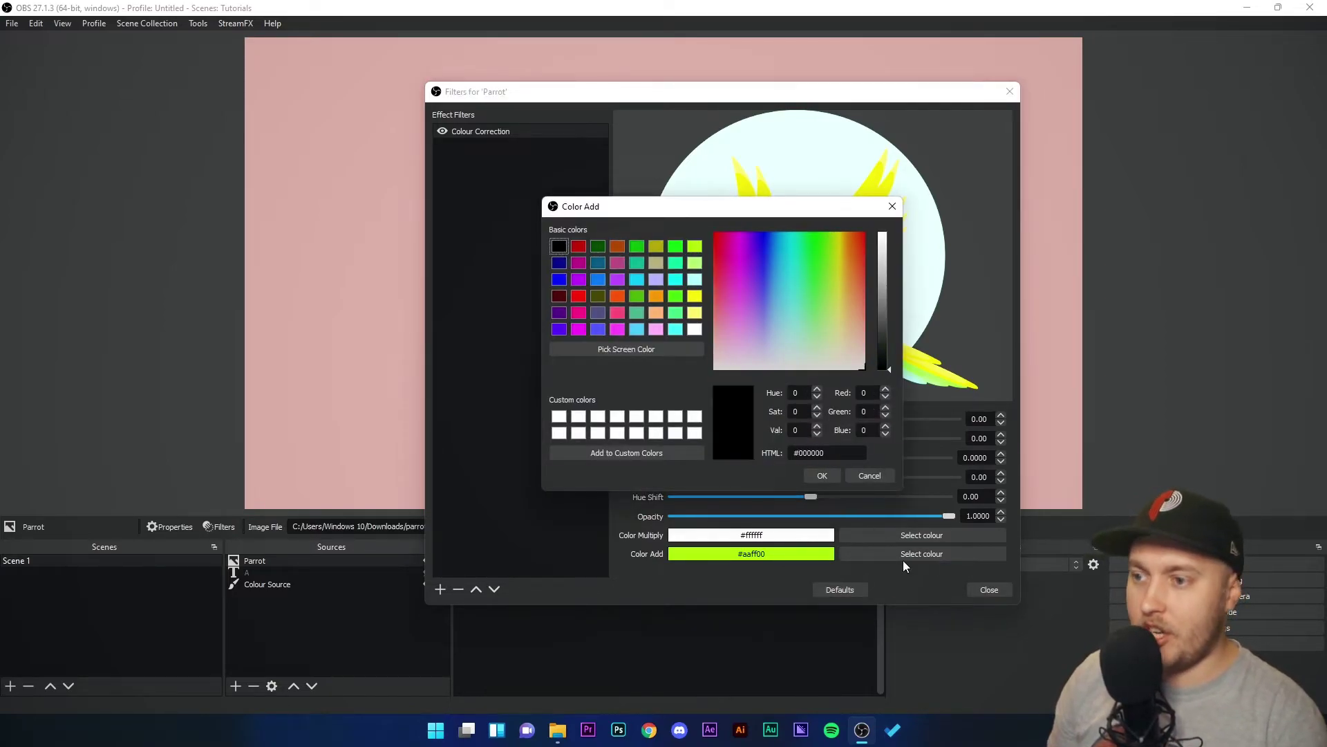
click(822, 476)
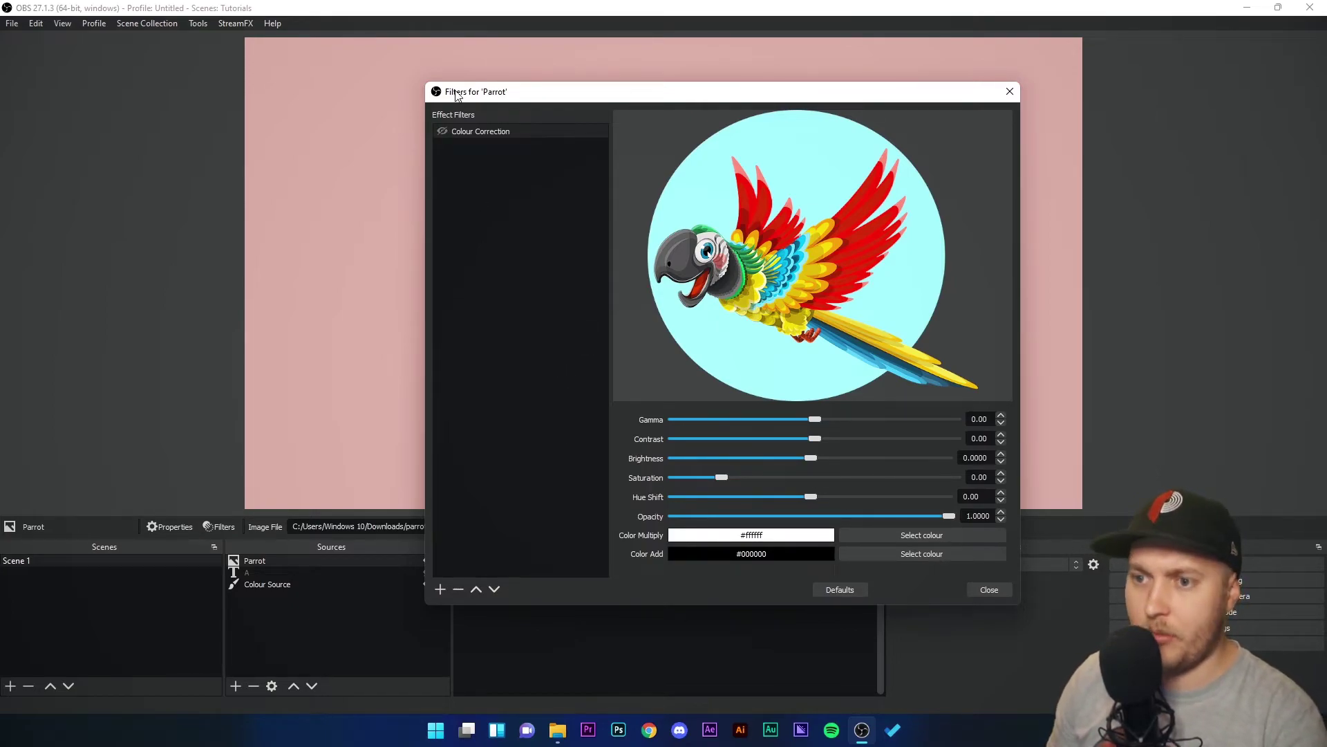
Delete the Colour Correction filter from the Parrot
click(475, 131)
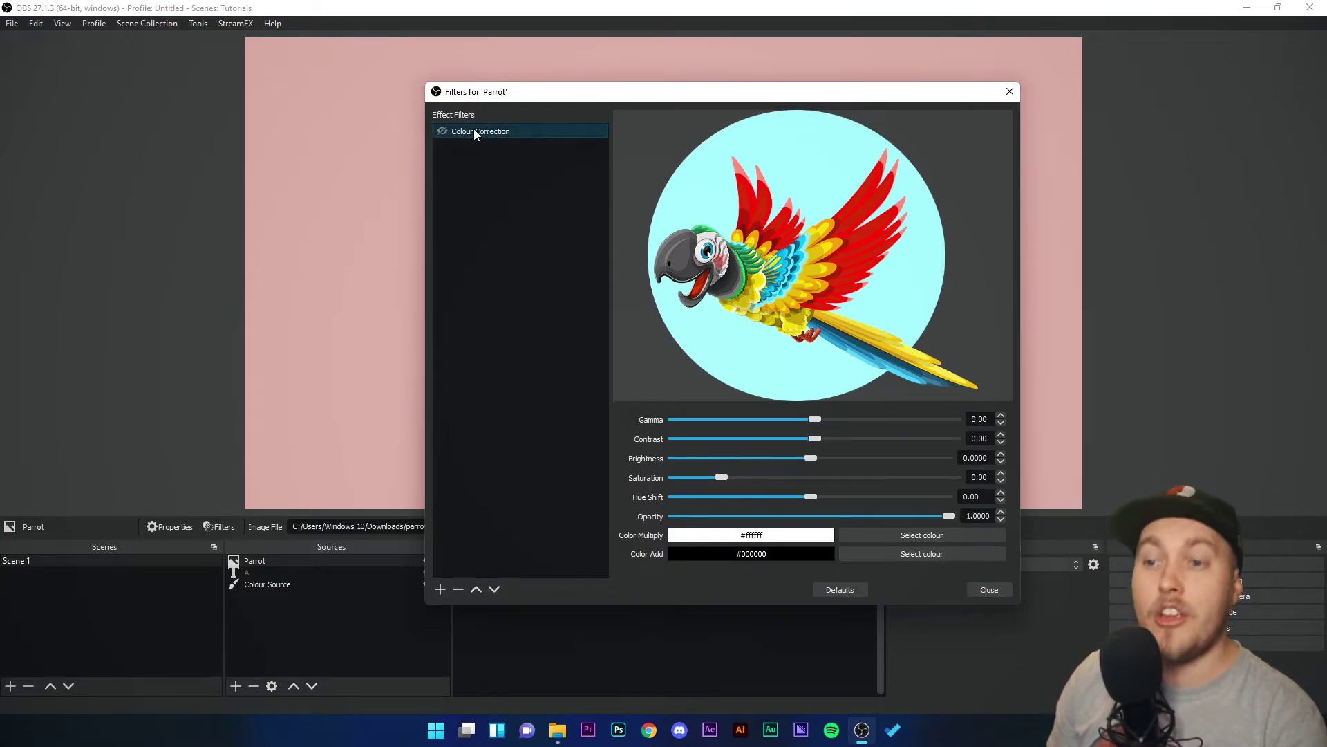
click(458, 589)
click(778, 371)
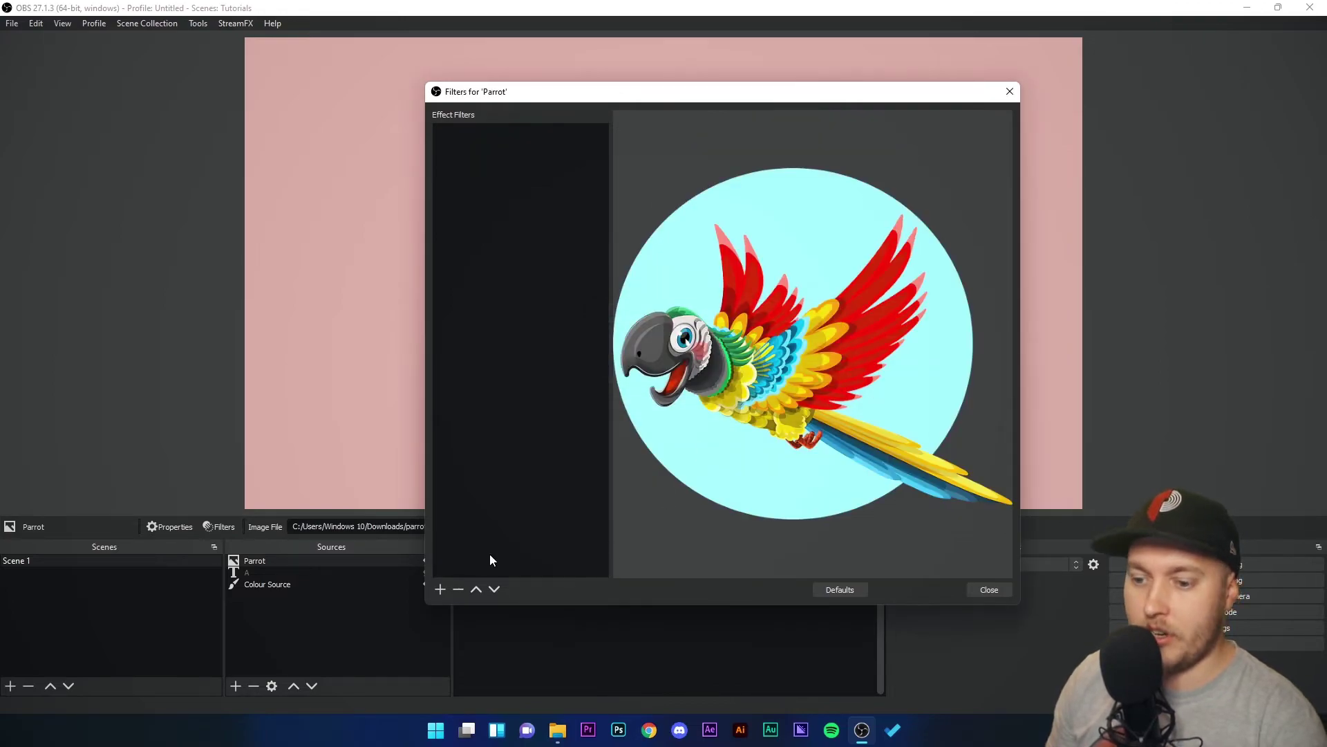
Add a Color Grading filter named Color Grading
click(440, 589)
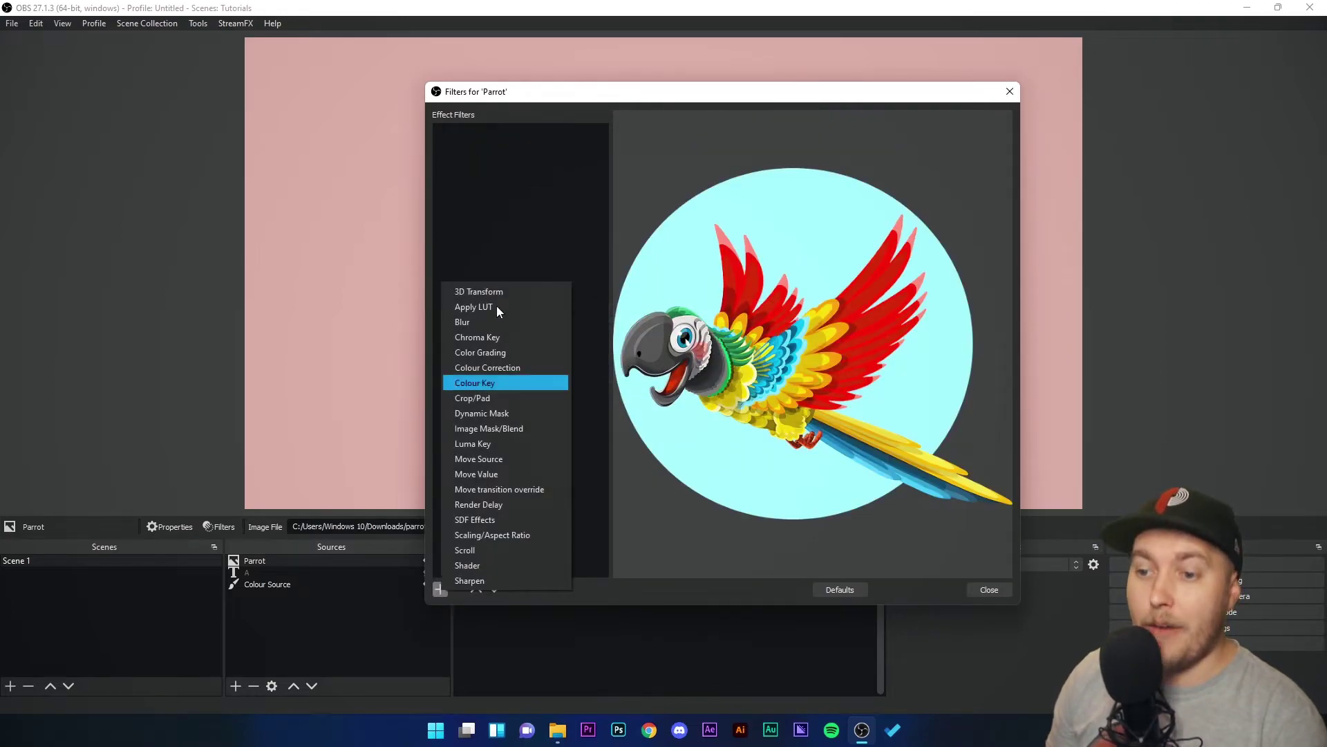
click(494, 352)
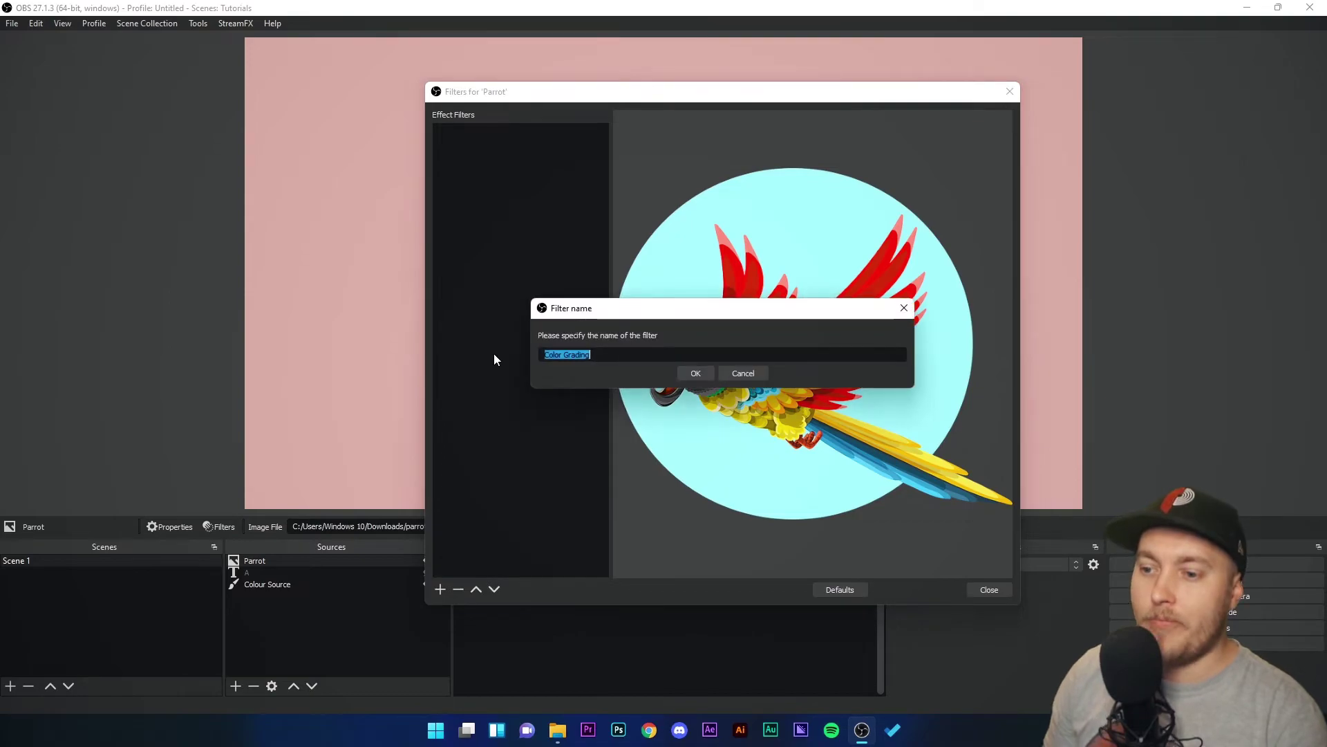
click(696, 371)
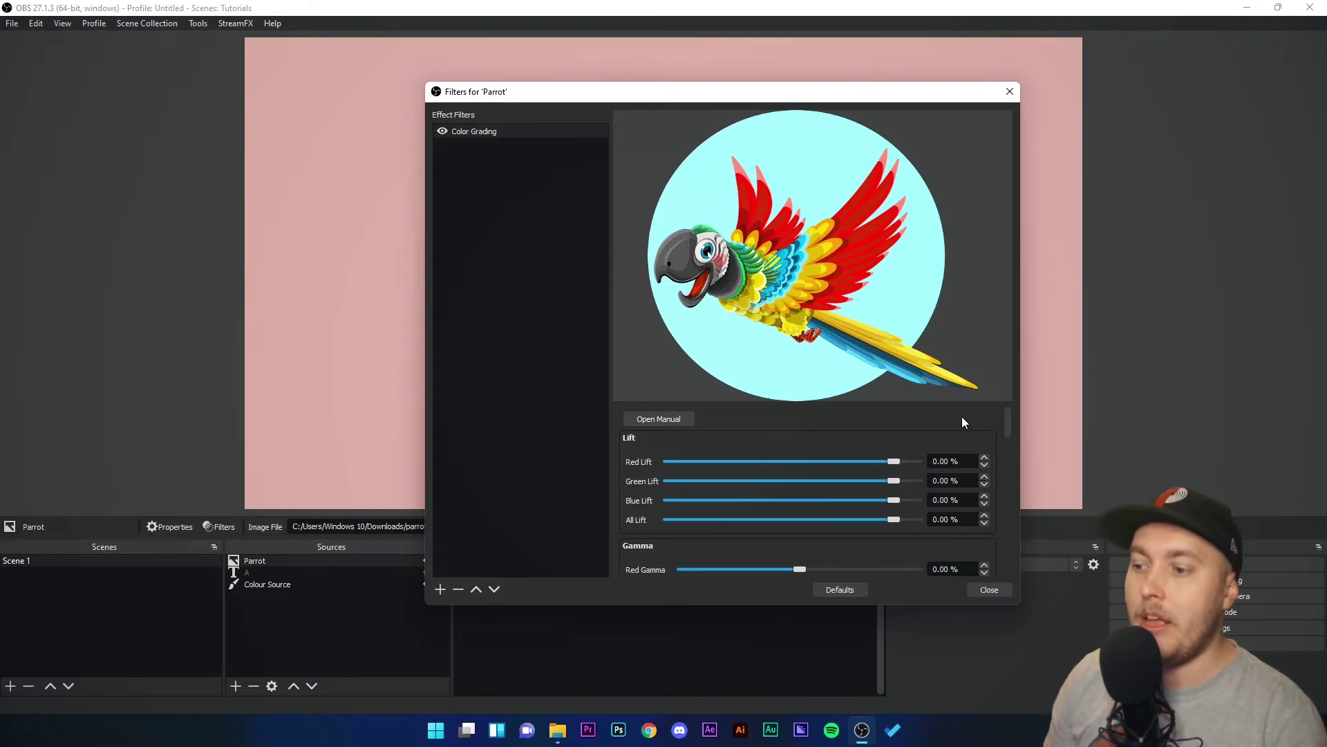
Move and enlarge the Filters window for a bigger preview
drag(719, 93, 661, 21)
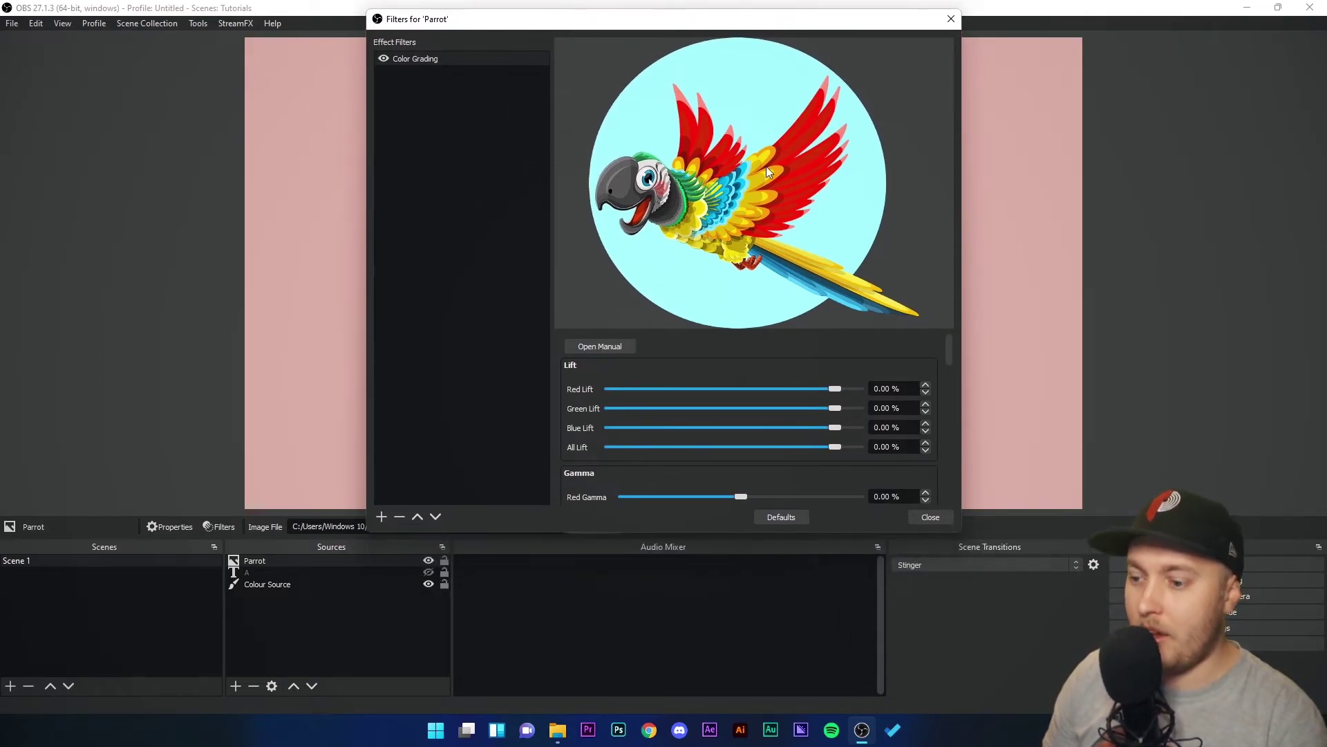
drag(868, 533, 871, 675)
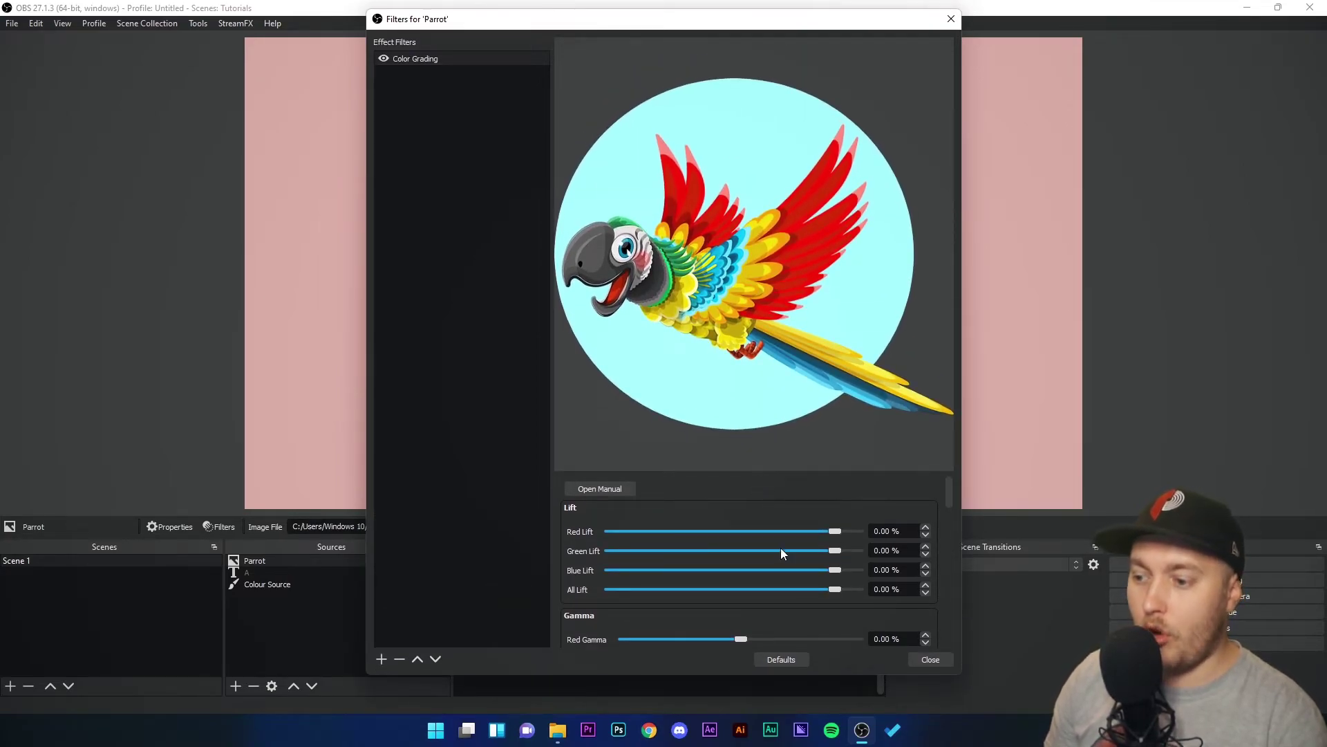
scroll(782, 551, down, 3)
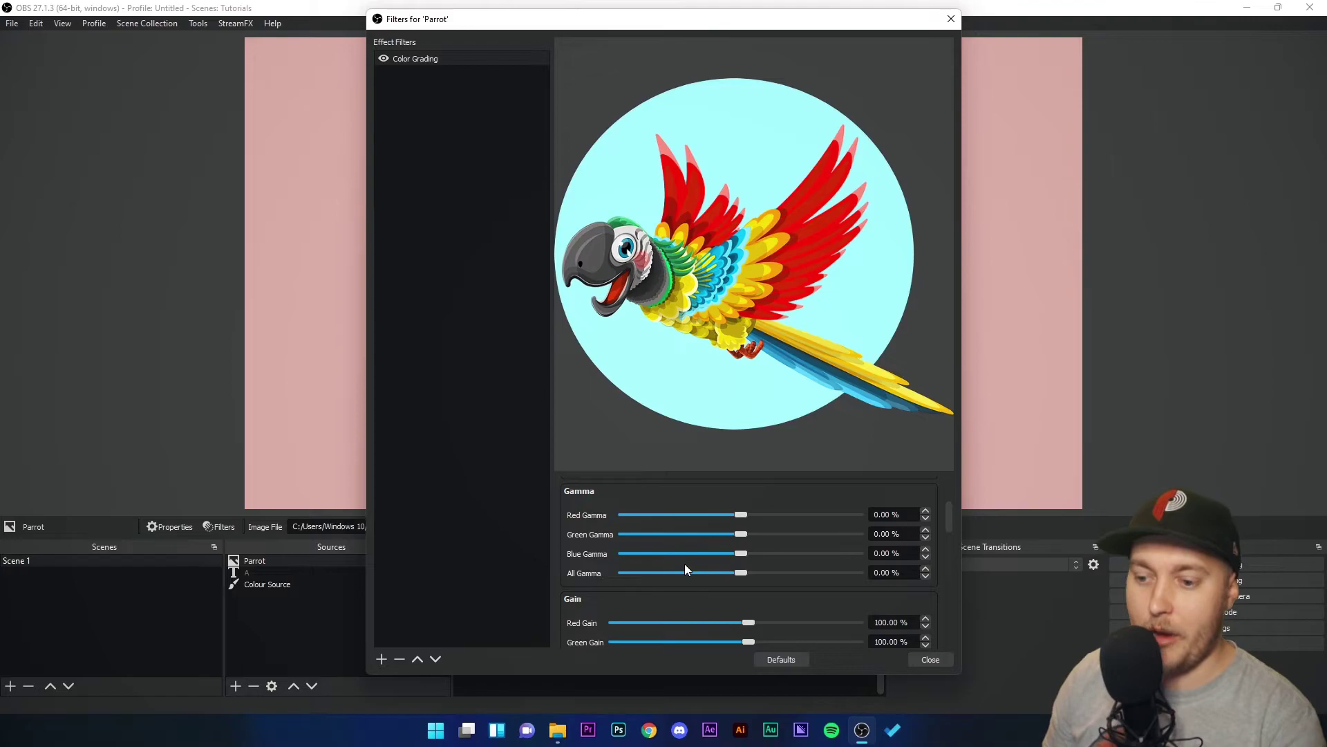
scroll(685, 564, up, 3)
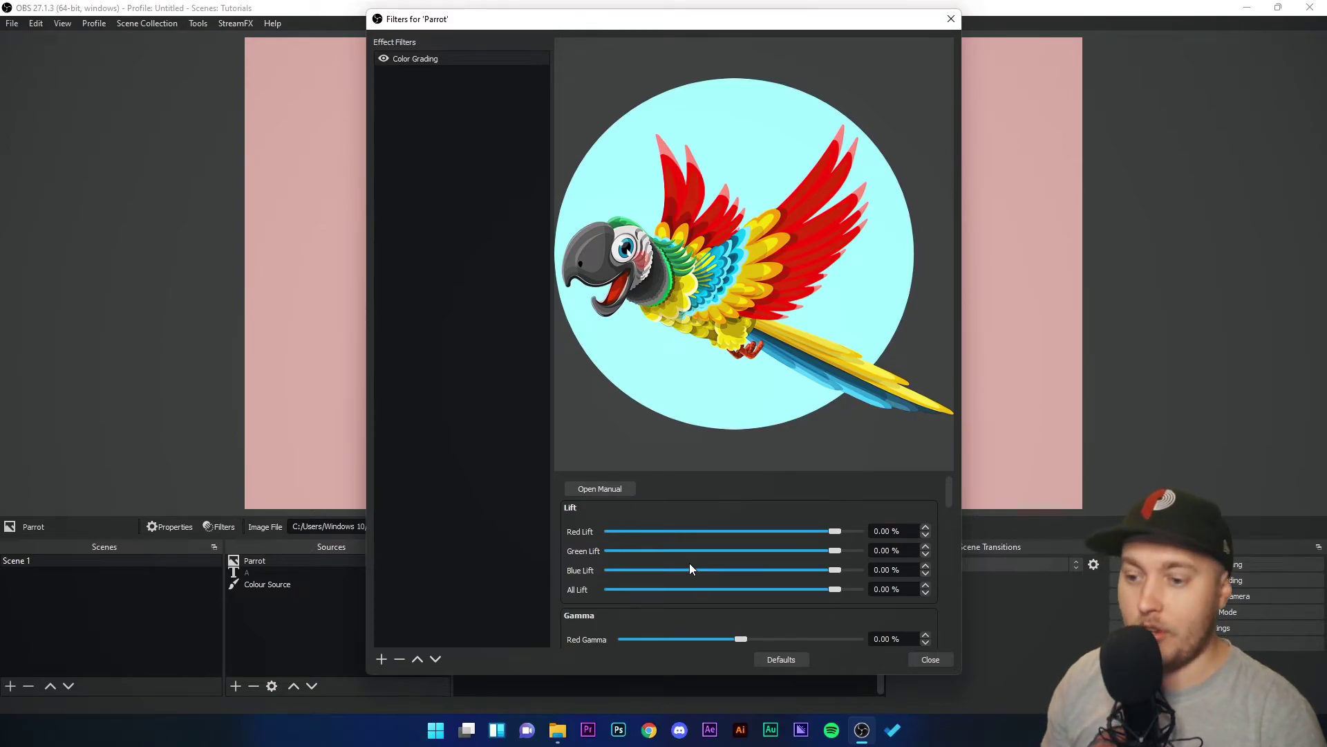
Try Red Lift and All Lift on the parrot, returning Red Lift to 0
mouse_move(832, 531)
mouse_down()
mouse_move(637, 531)
mouse_move(836, 542)
mouse_up()
key(ctrl+a)
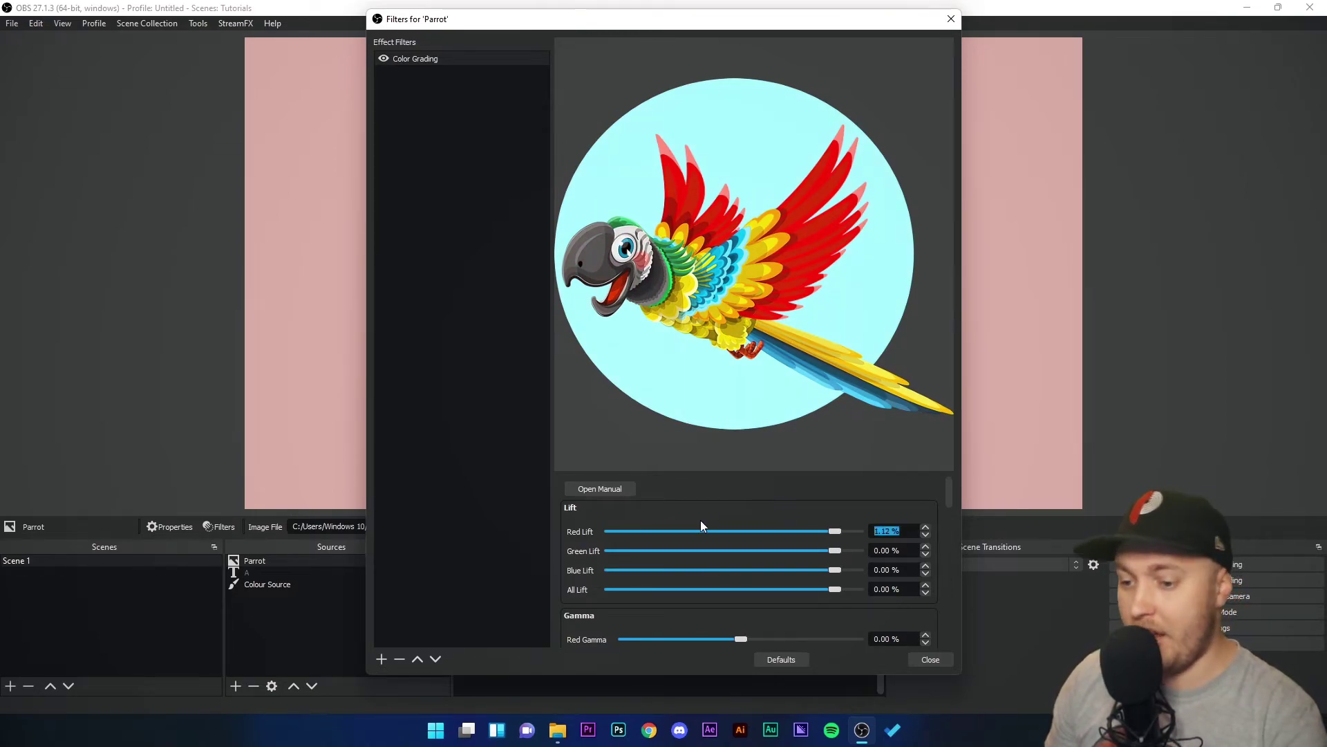
text(0)
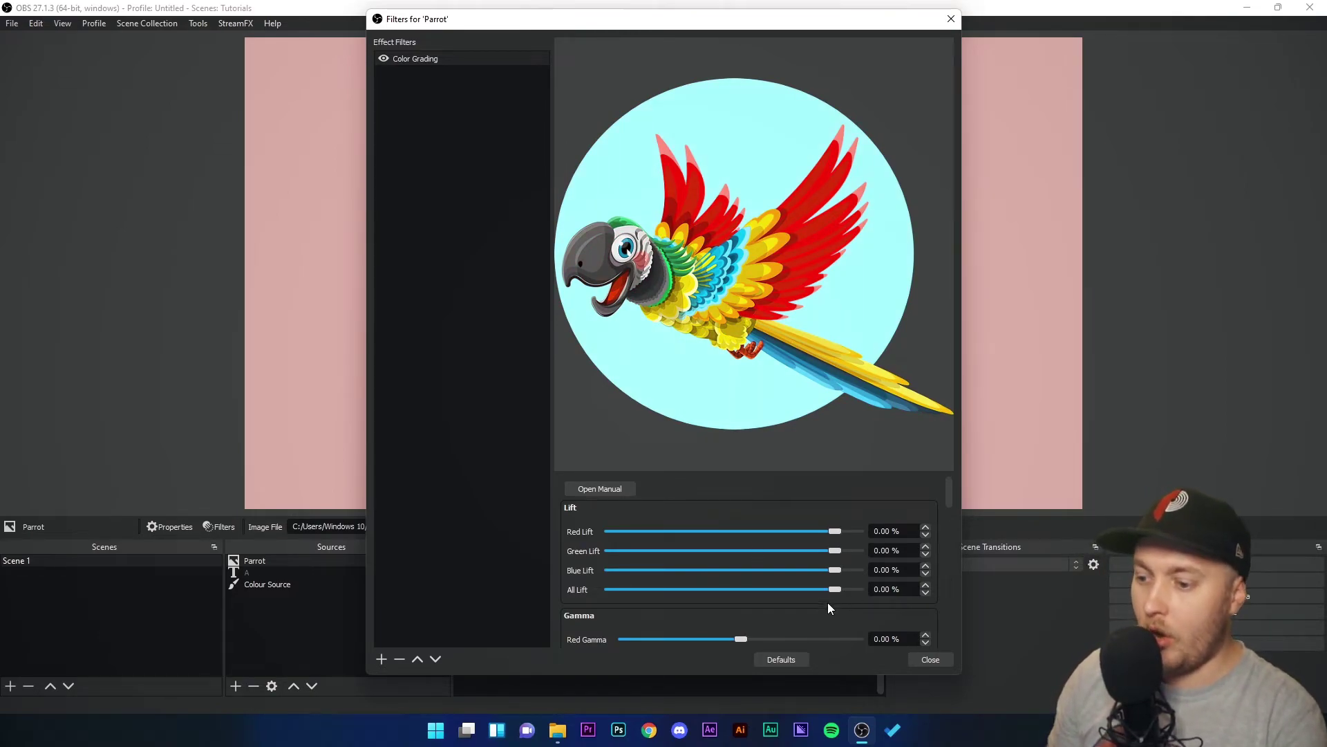
mouse_move(835, 589)
mouse_down()
mouse_move(727, 589)
mouse_move(835, 589)
mouse_up()
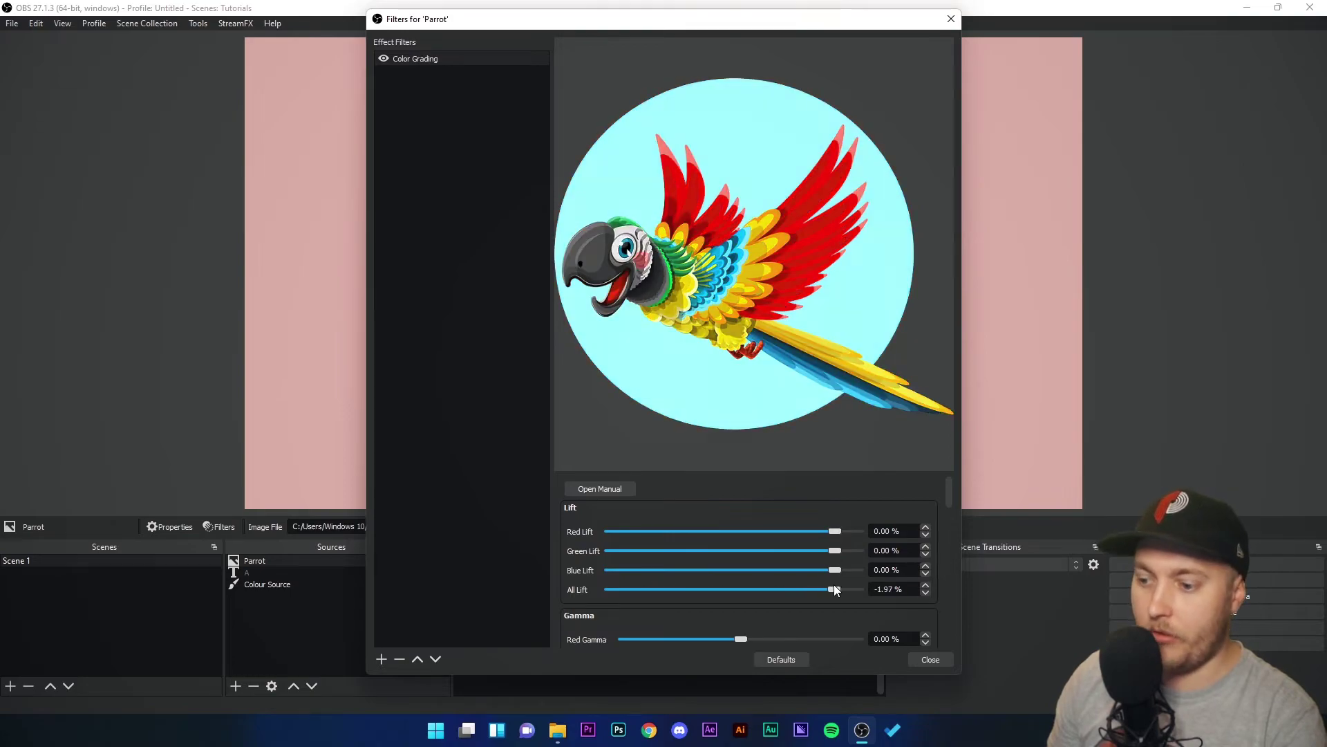
click(888, 589)
key(ctrl+a)
Set All Lift to 0, then raise Red Gamma and reset it to 0
text(0)
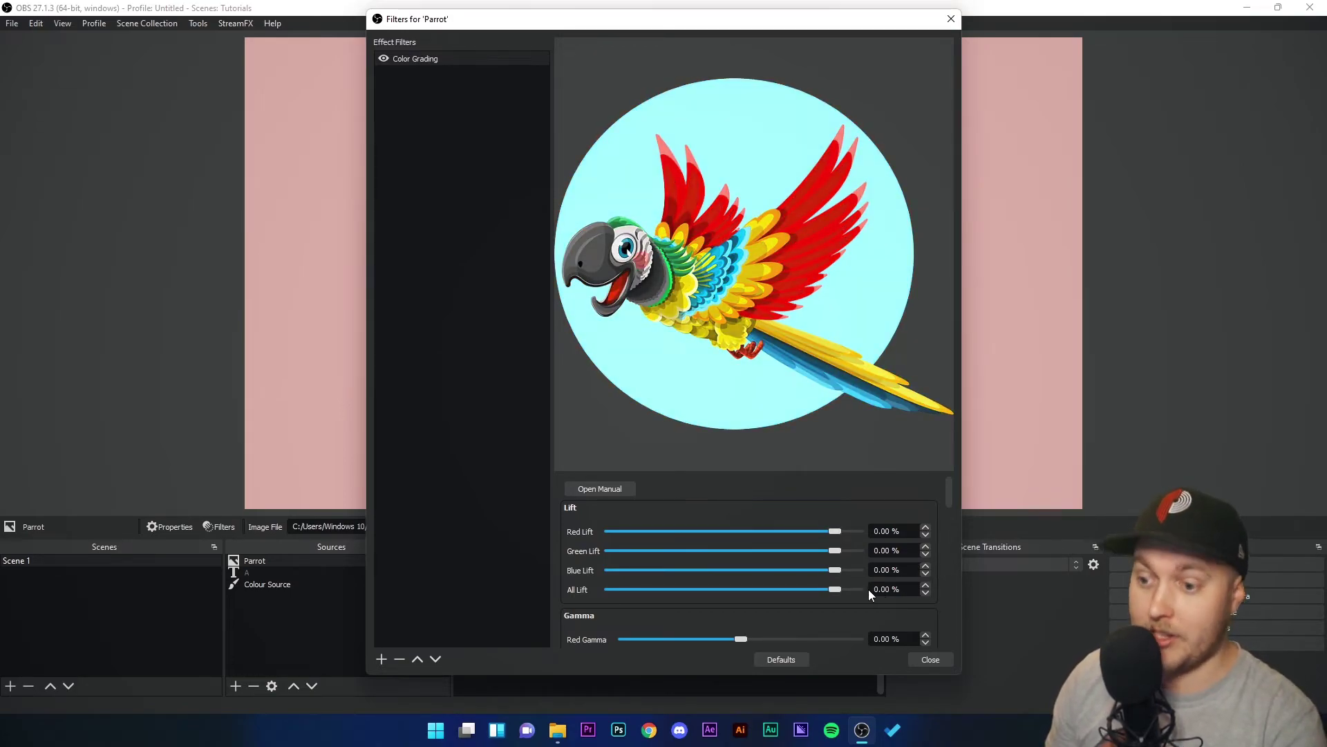
scroll(815, 620, down, 3)
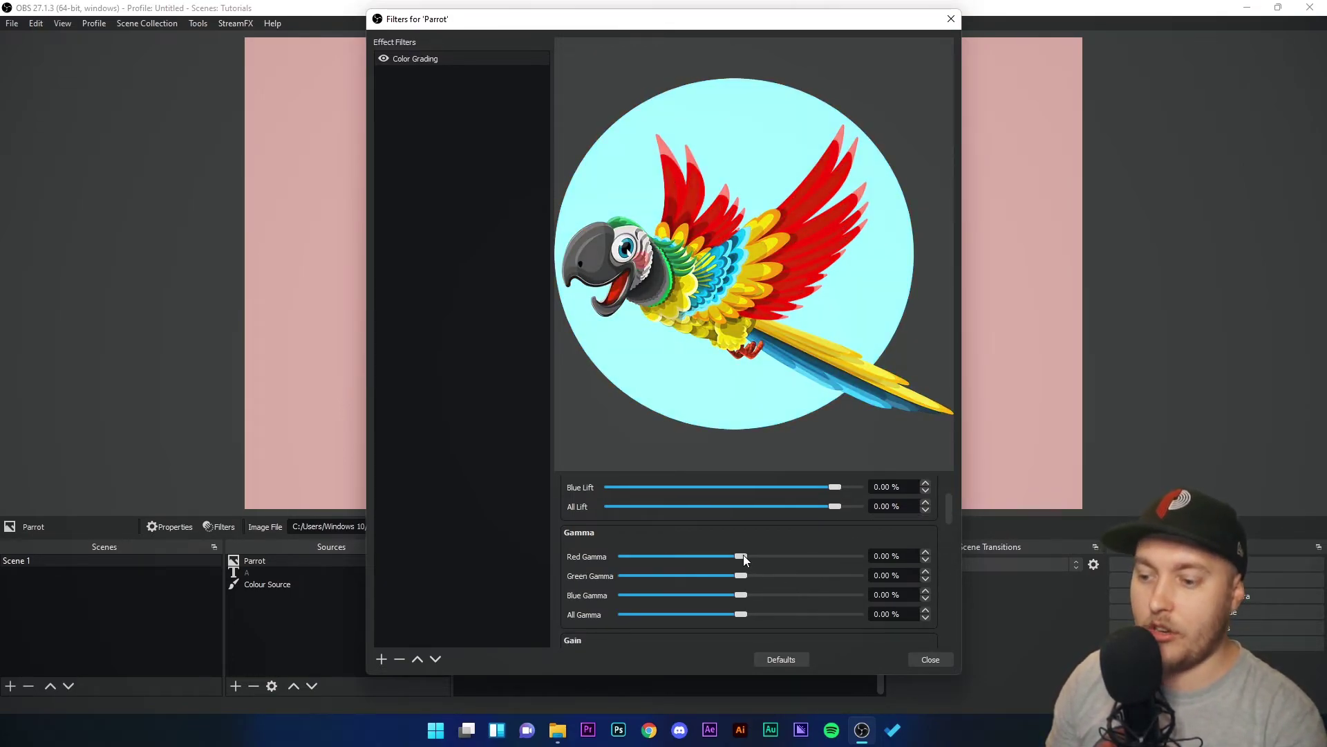
mouse_move(741, 558)
mouse_down()
mouse_move(807, 563)
mouse_move(745, 565)
mouse_up()
double_click(899, 556)
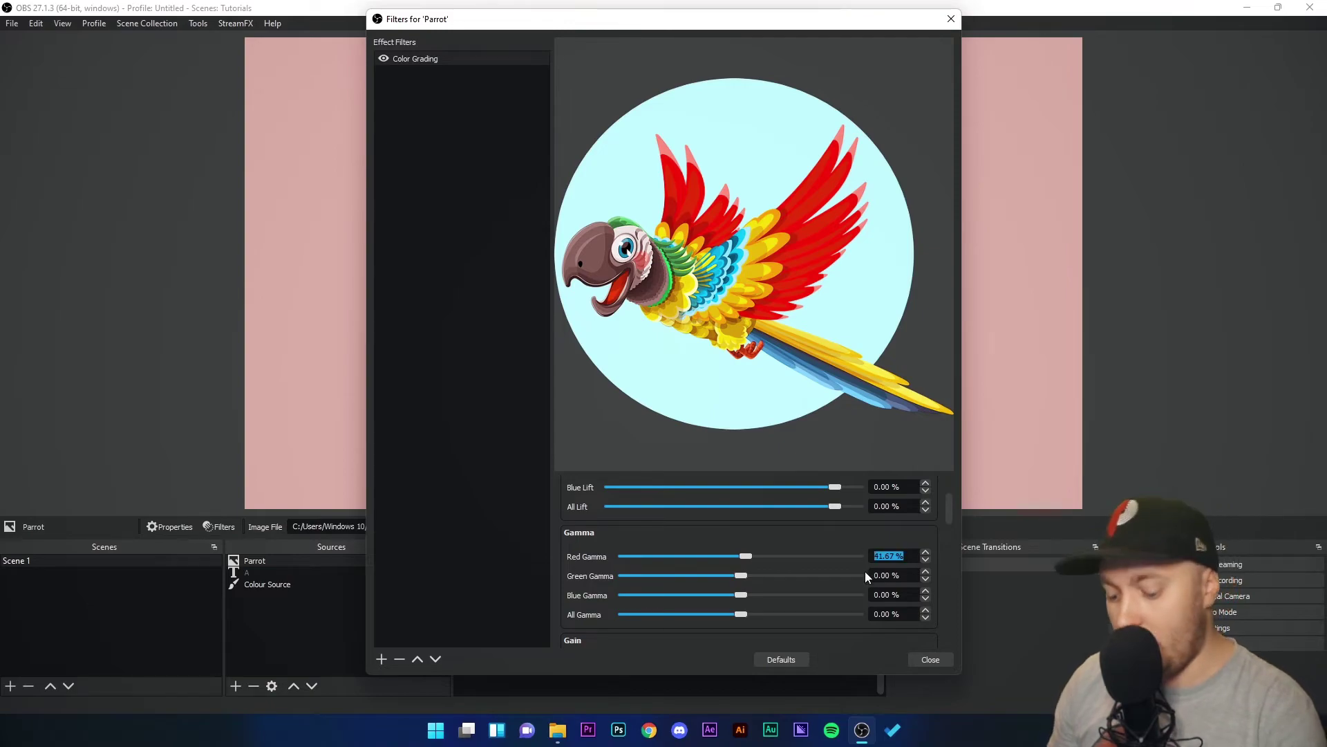
text(0)
Raise Green Gamma to turn the parrot green, then reset it to 0
mouse_move(745, 575)
mouse_down()
mouse_move(802, 575)
mouse_move(606, 576)
mouse_move(745, 591)
mouse_up()
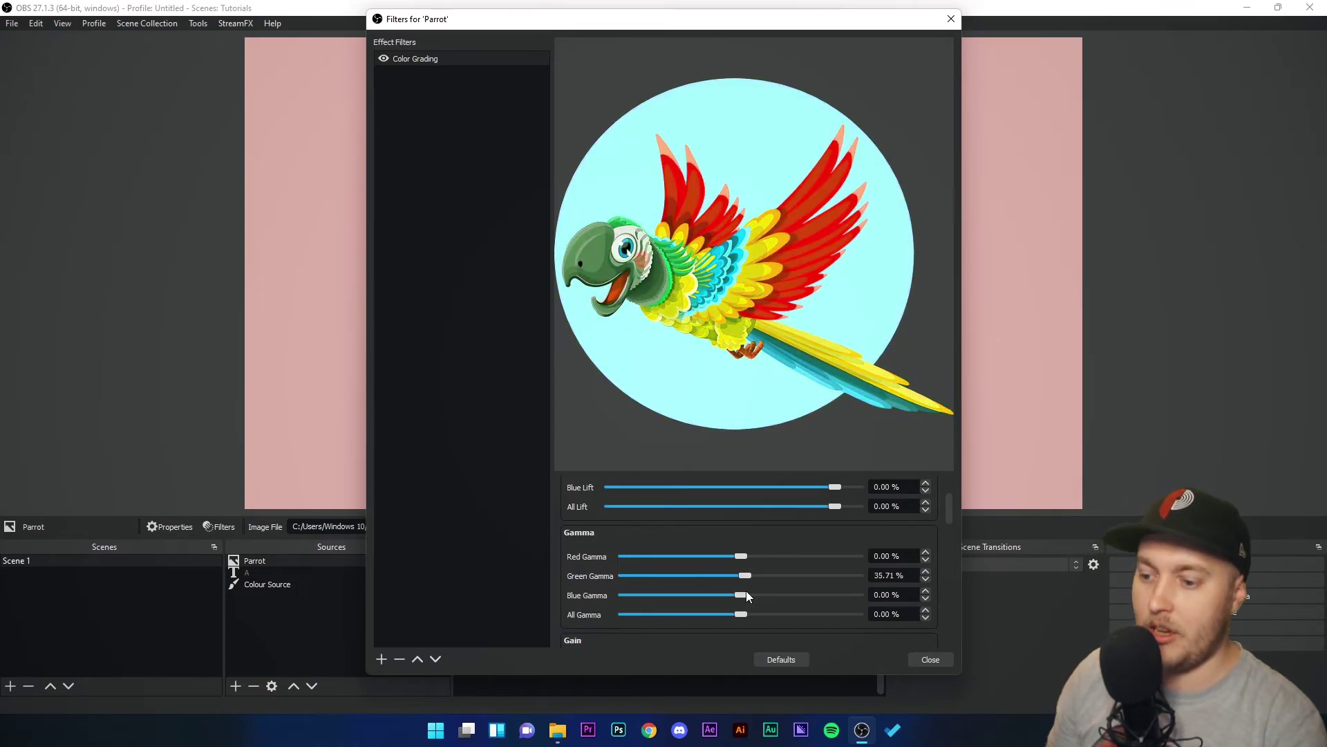
click(900, 576)
triple_click(907, 579)
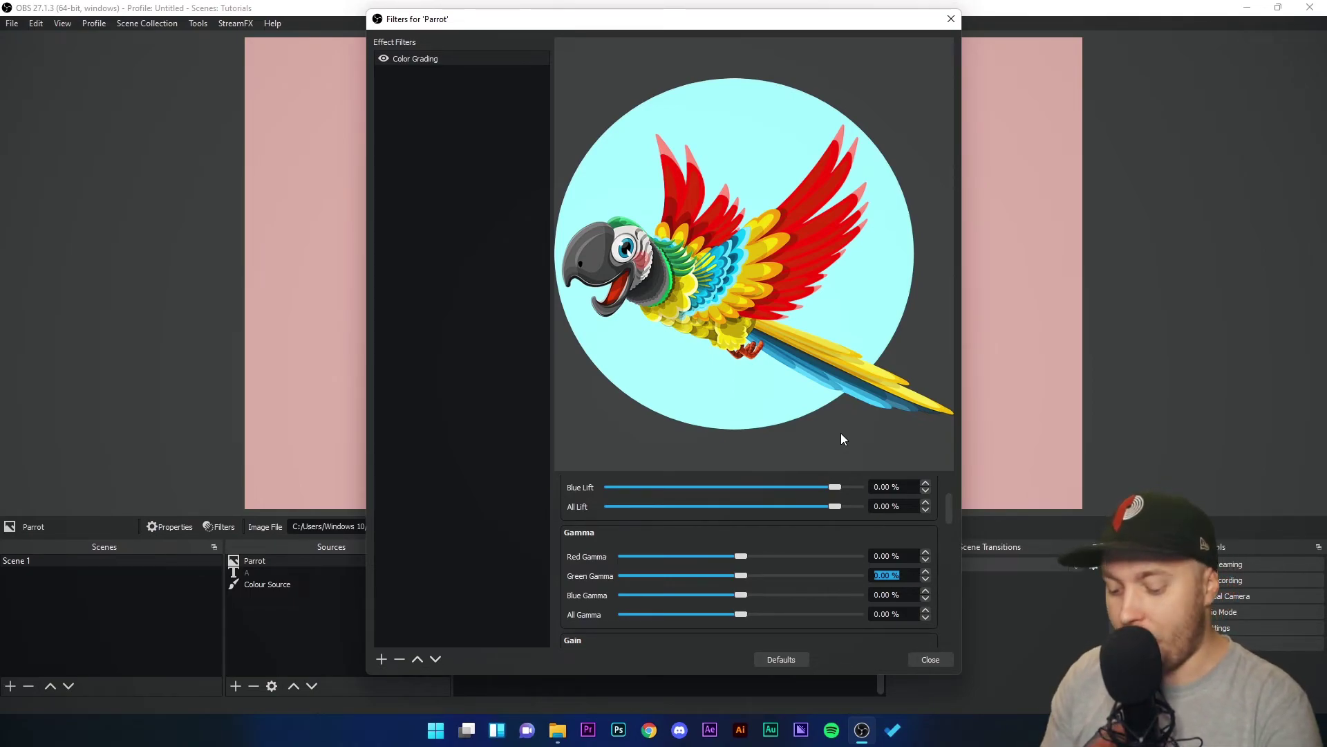
text(0)
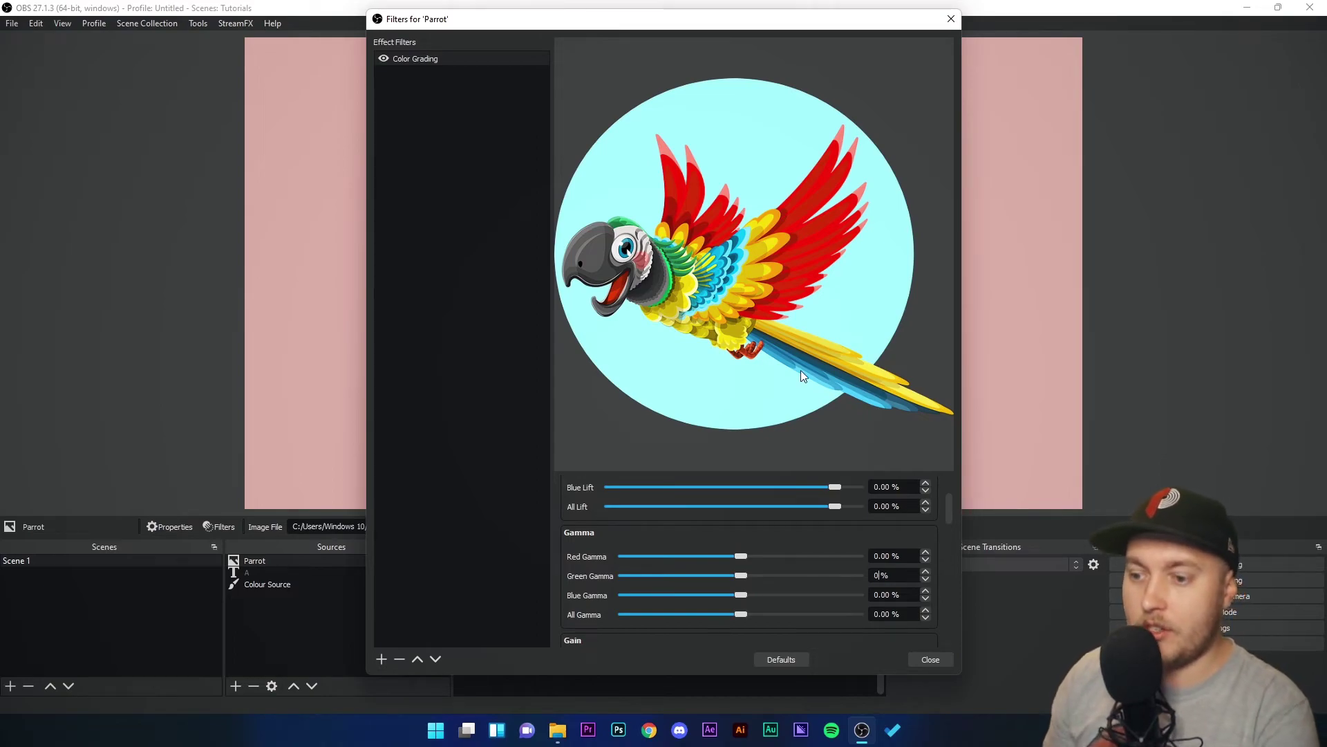
Close and reopen the Parrot's Filters window, scrolling down to the Gain settings
key(Escape)
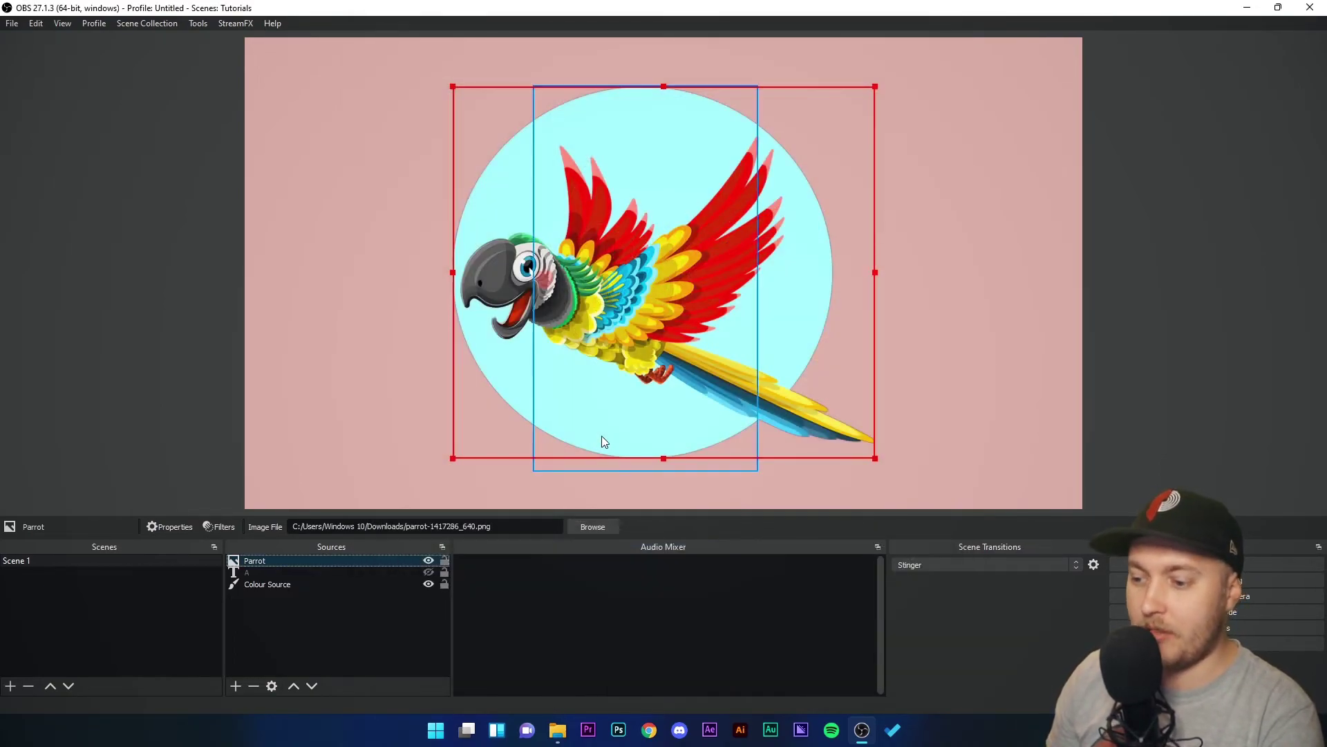
right_click(260, 559)
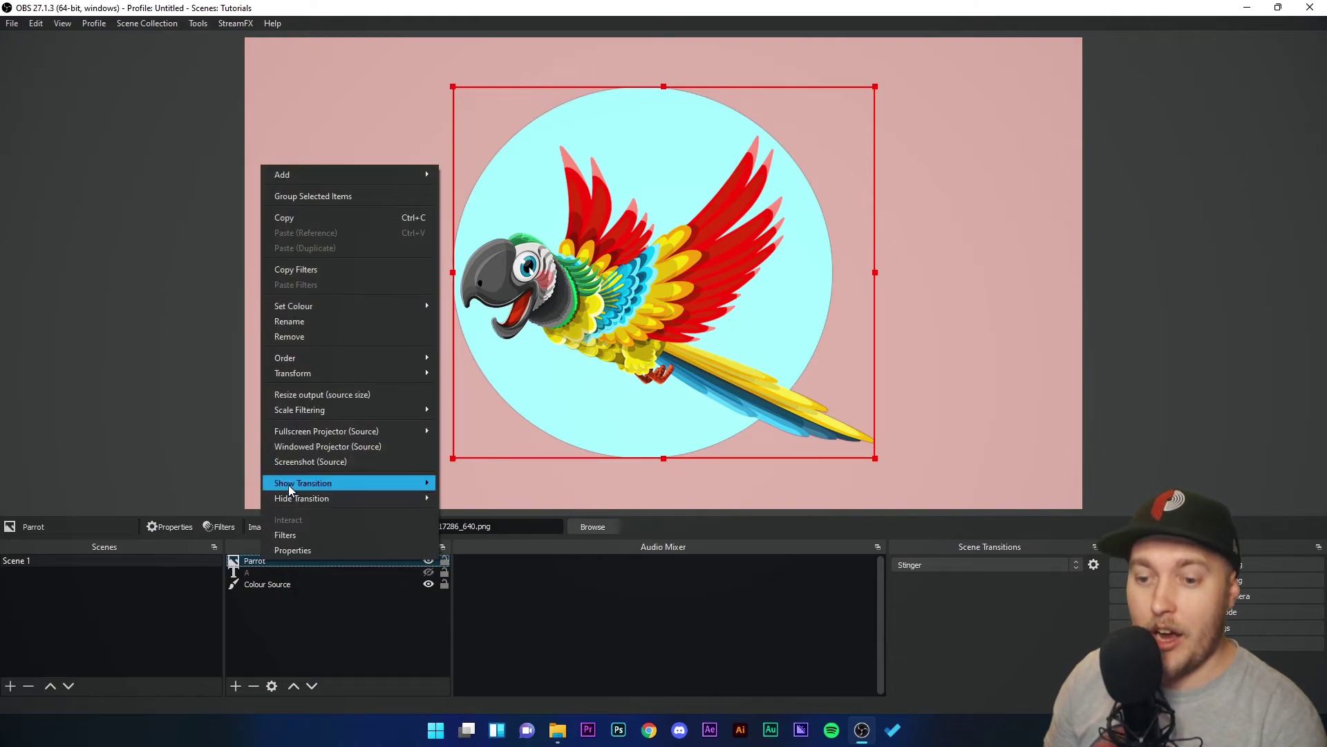
click(296, 533)
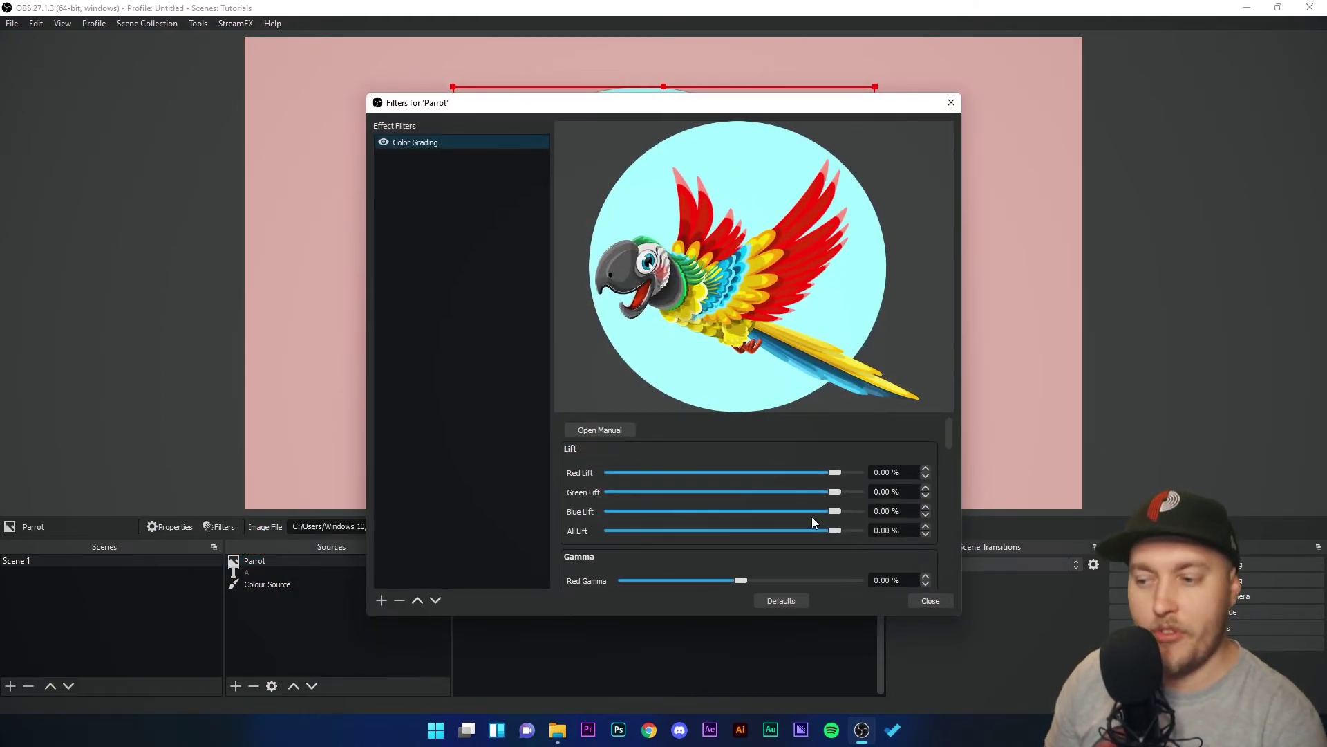
scroll(826, 532, down, 2)
scroll(825, 532, down, 2)
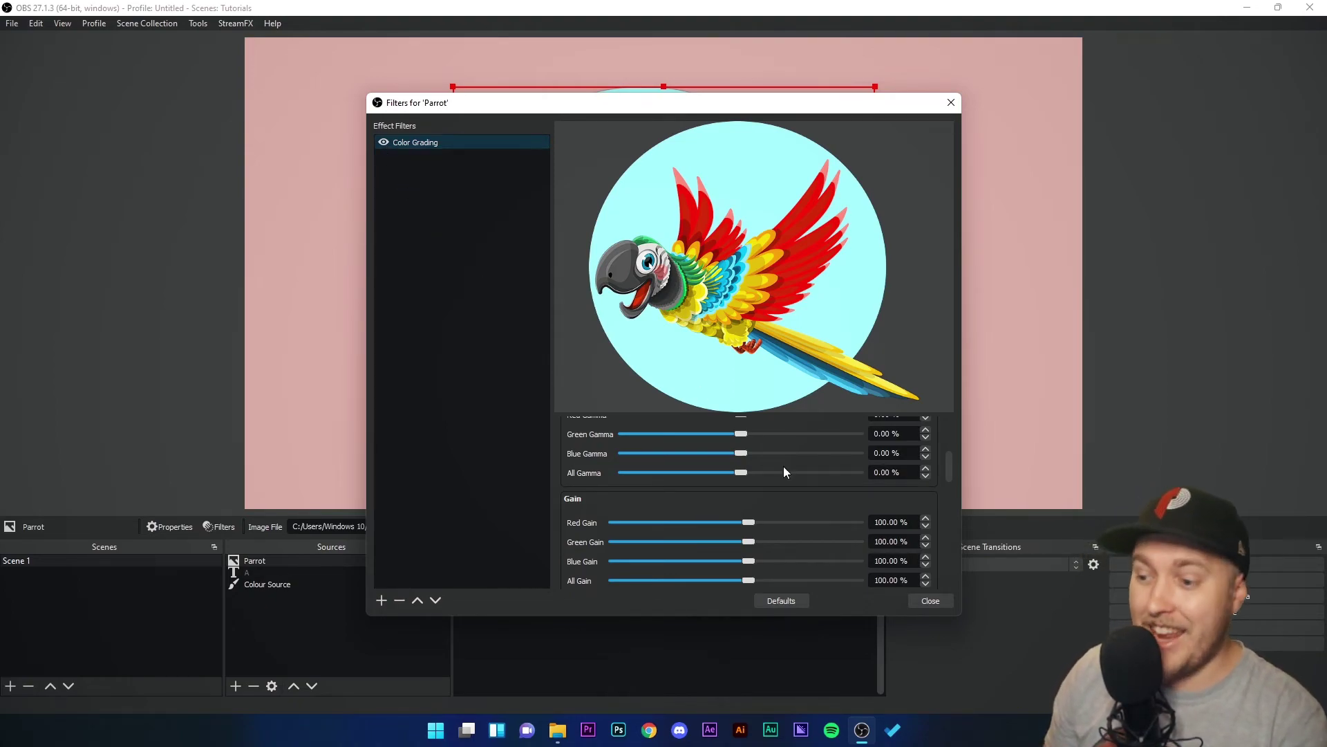
scroll(774, 480, down, 1)
Test Red Gain and Red Offset, restoring them to 100.00 % and 0.00 %
mouse_move(754, 484)
mouse_down()
mouse_move(849, 479)
mouse_move(747, 481)
mouse_up()
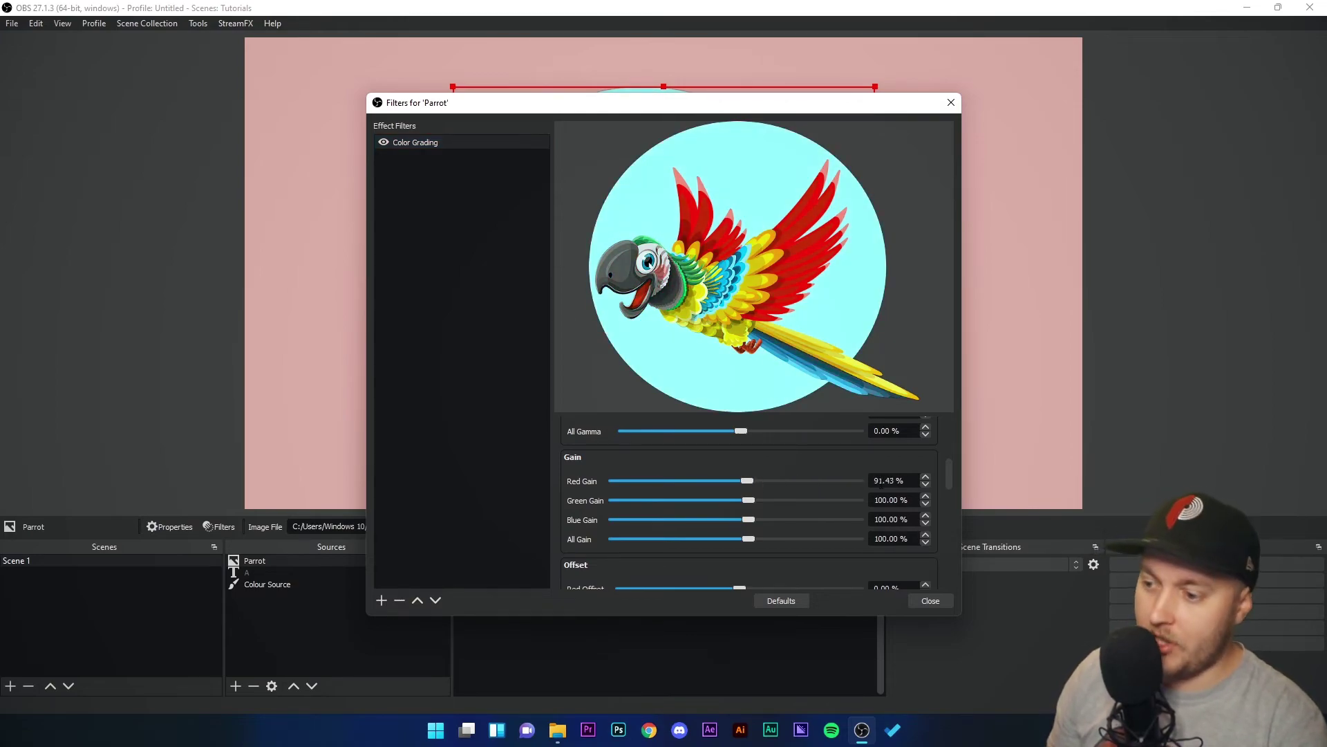
double_click(885, 480)
text(0)
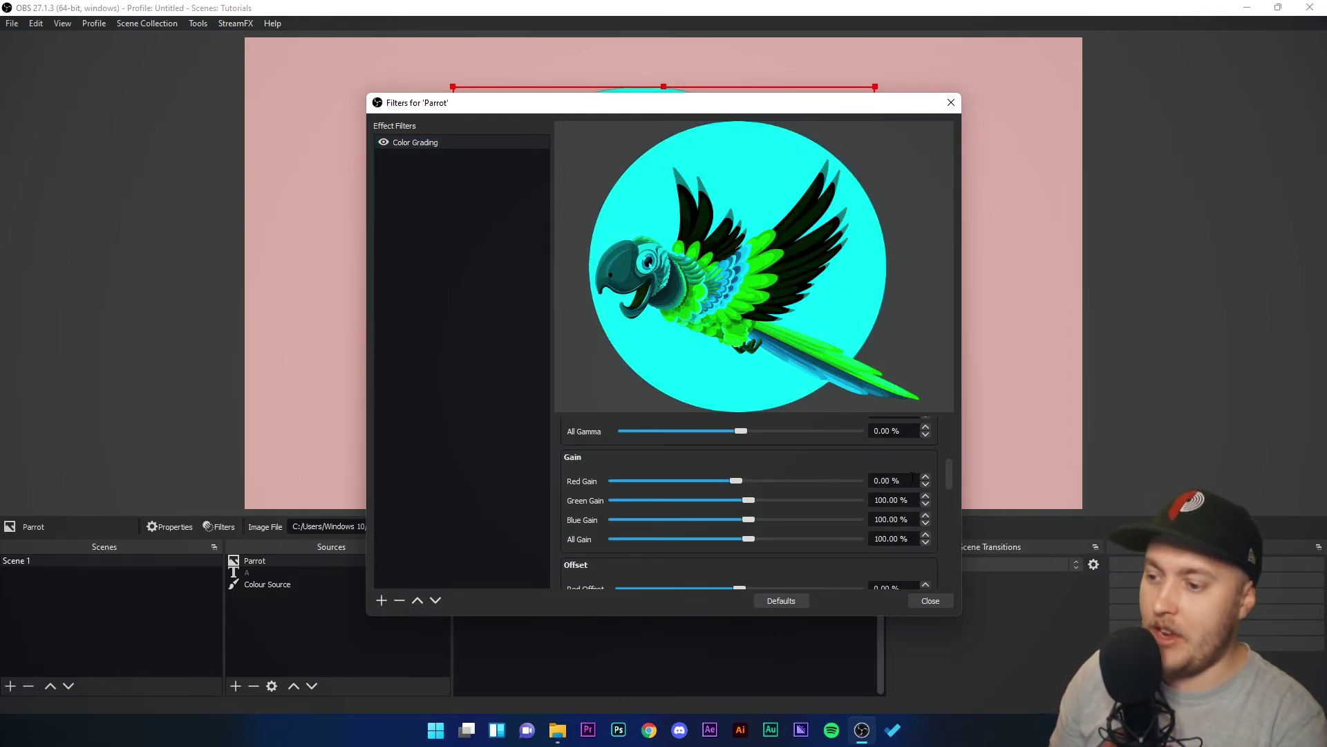
key(Return)
text(100)
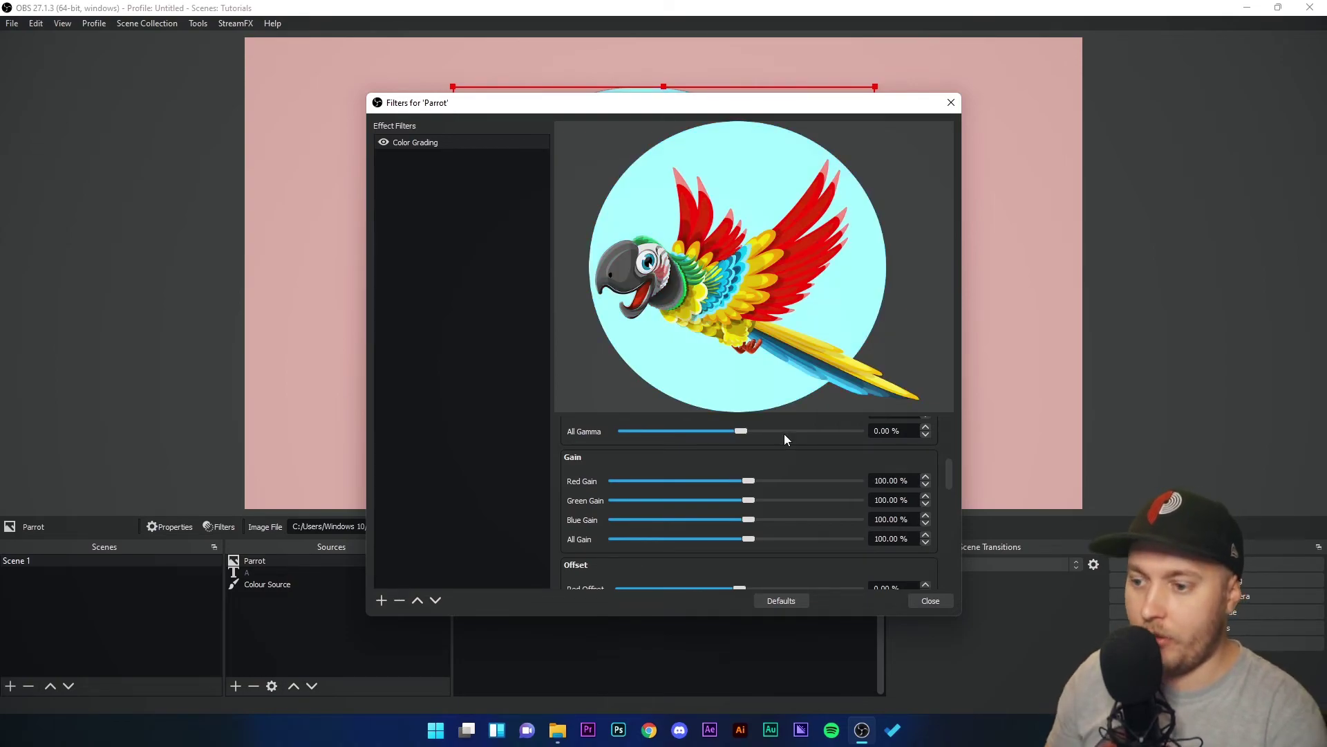
scroll(743, 548, down, 1)
mouse_move(743, 548)
mouse_down()
mouse_move(761, 548)
mouse_move(703, 548)
mouse_move(725, 548)
mouse_up()
triple_click(887, 546)
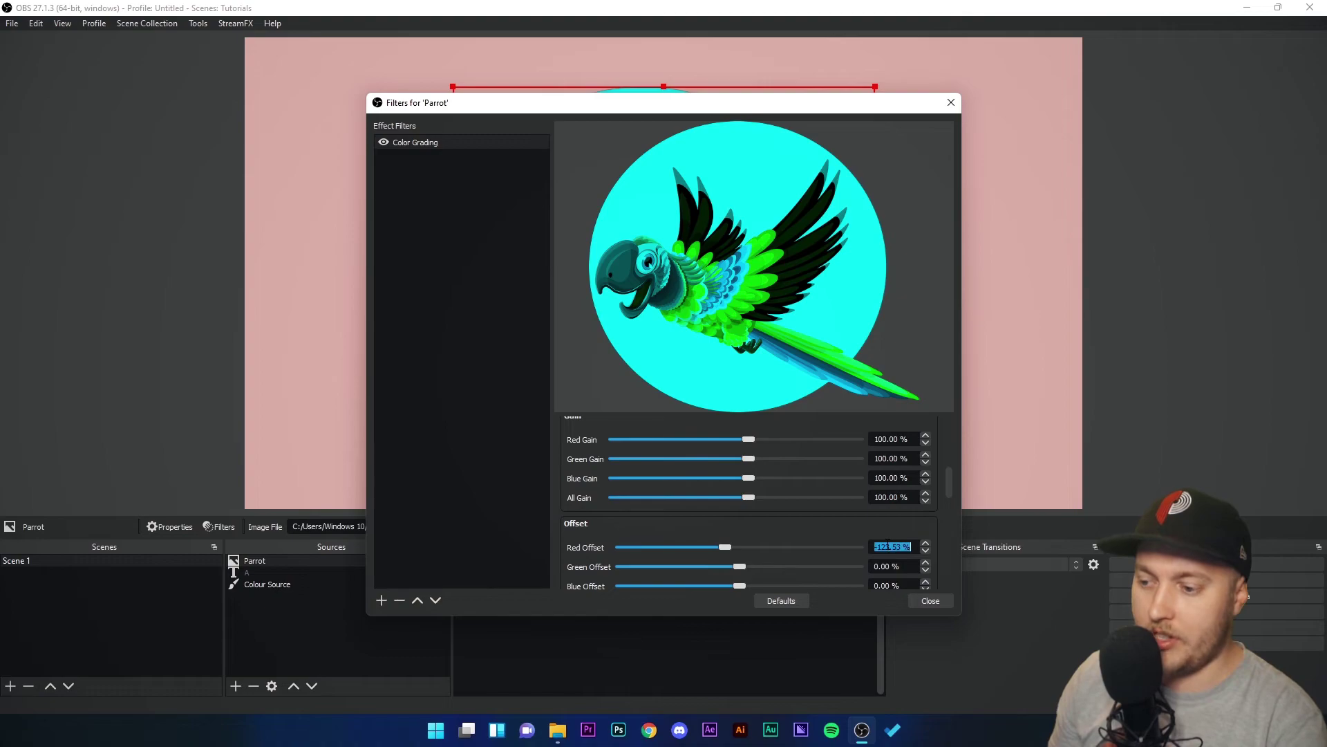
text(000)
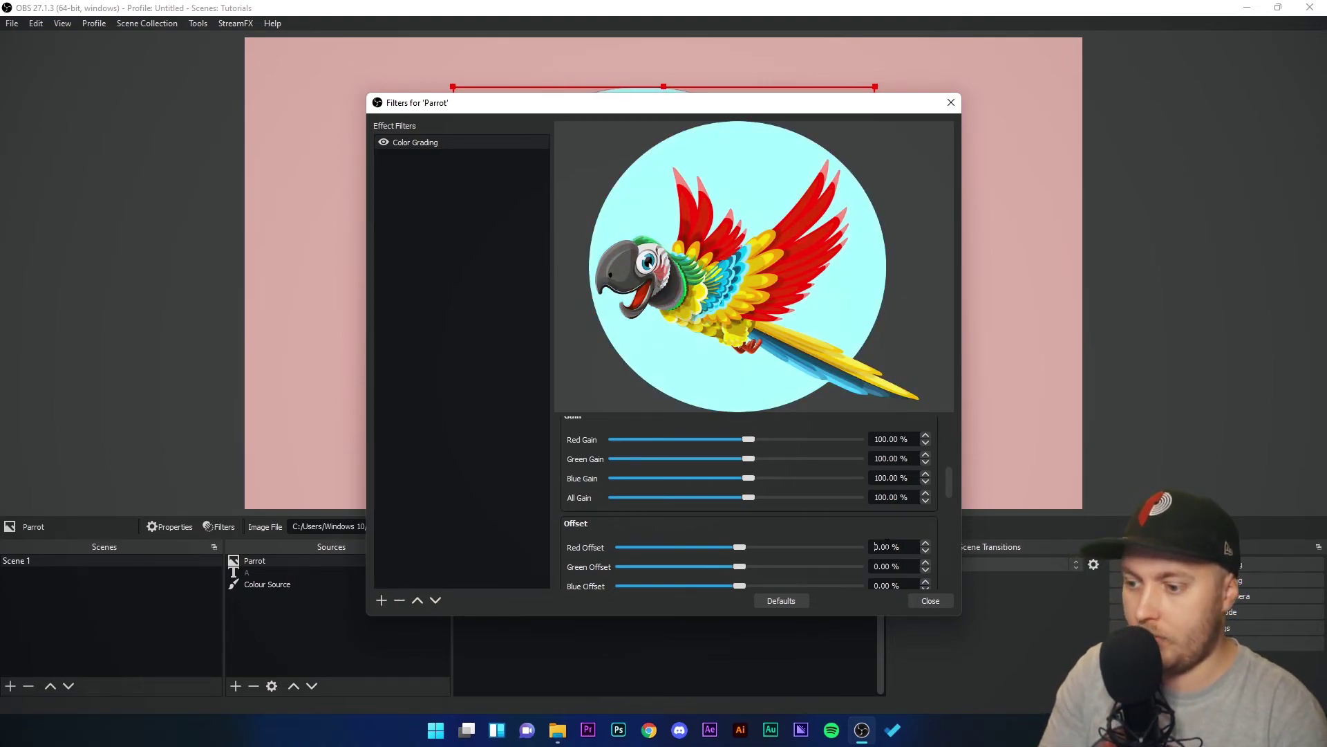
Raise Shadow Red Tint on the parrot, then reset its value to 100%
scroll(719, 530, down, 5)
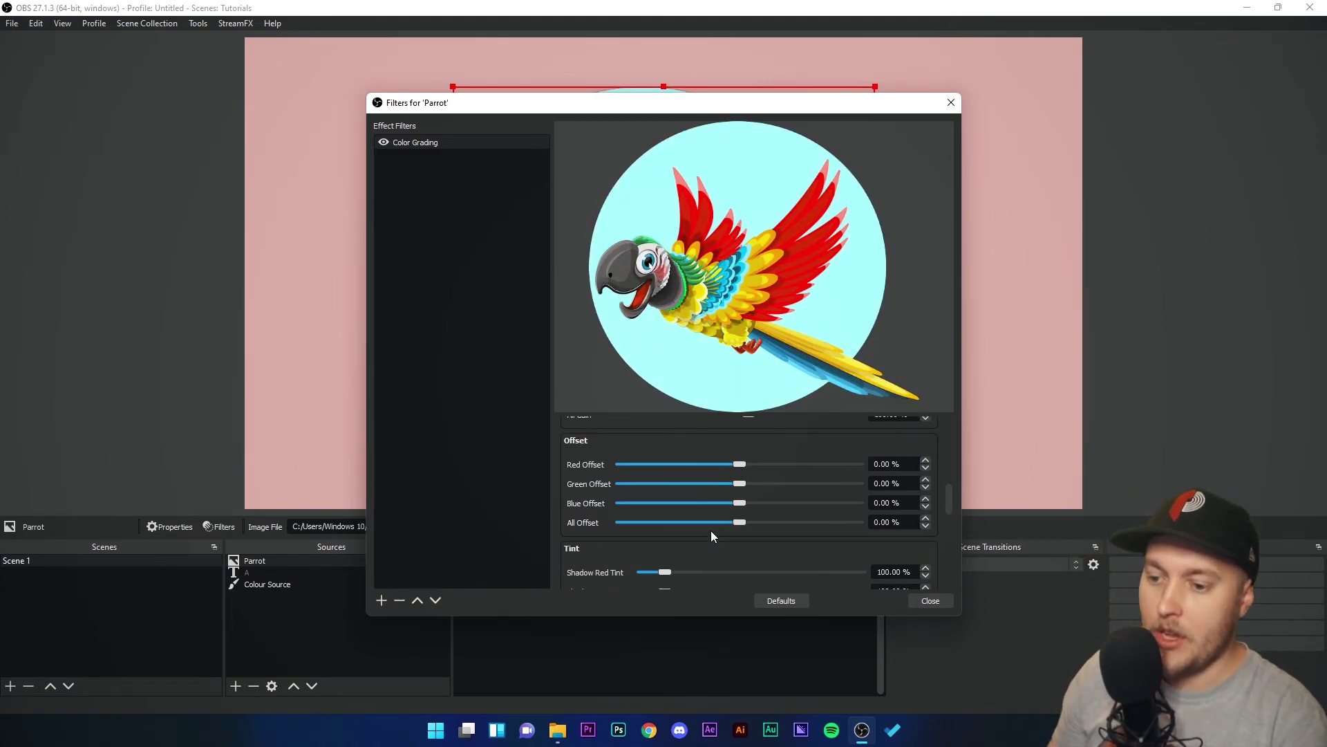
drag(665, 491, 687, 492)
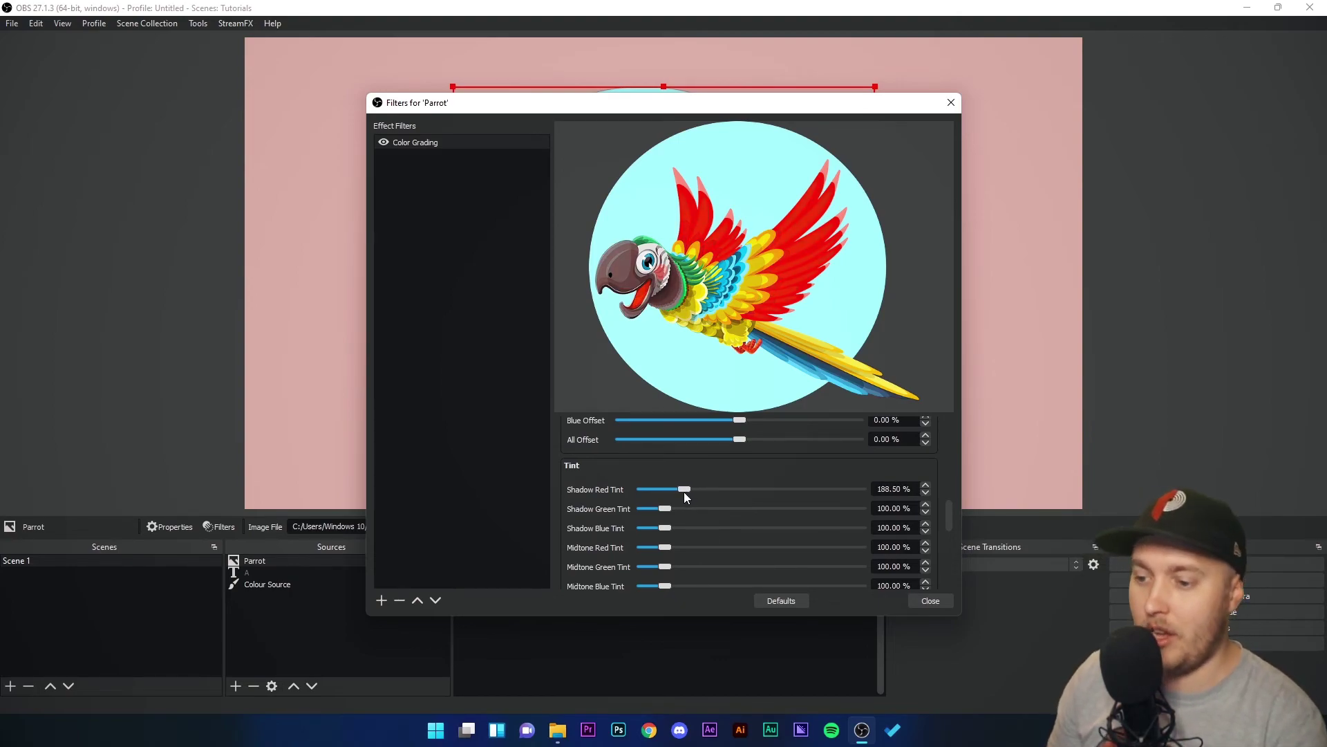
double_click(899, 488)
text(10)
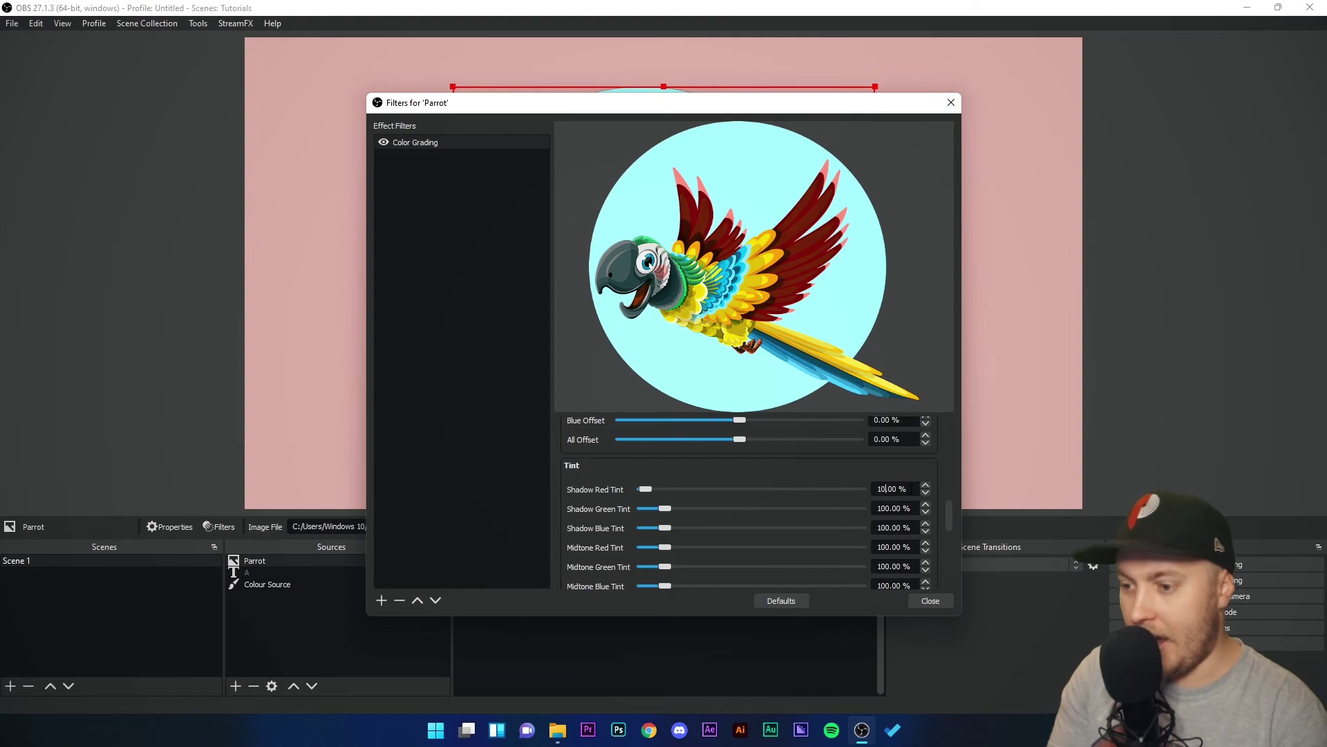
Close Filters, open and cancel the Parrot's properties, then reopen its filters
key(Return)
double_click(261, 566)
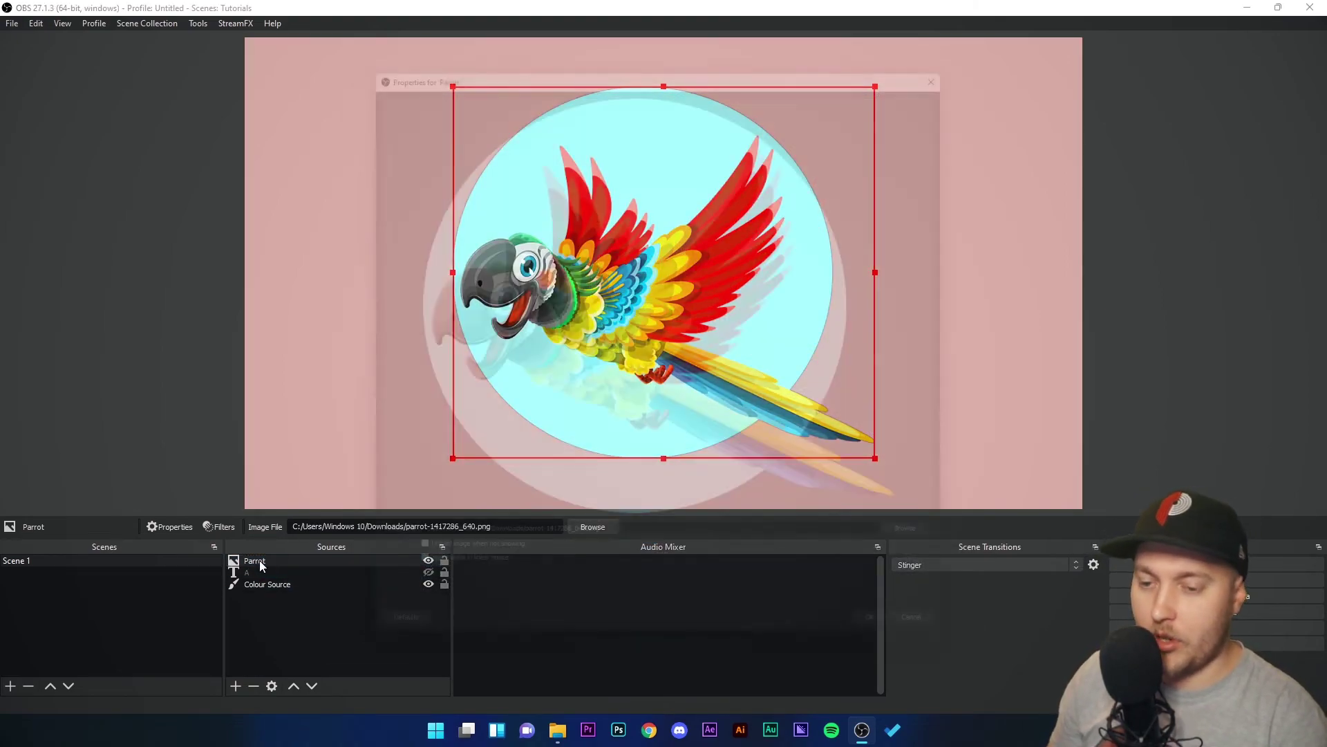
click(952, 656)
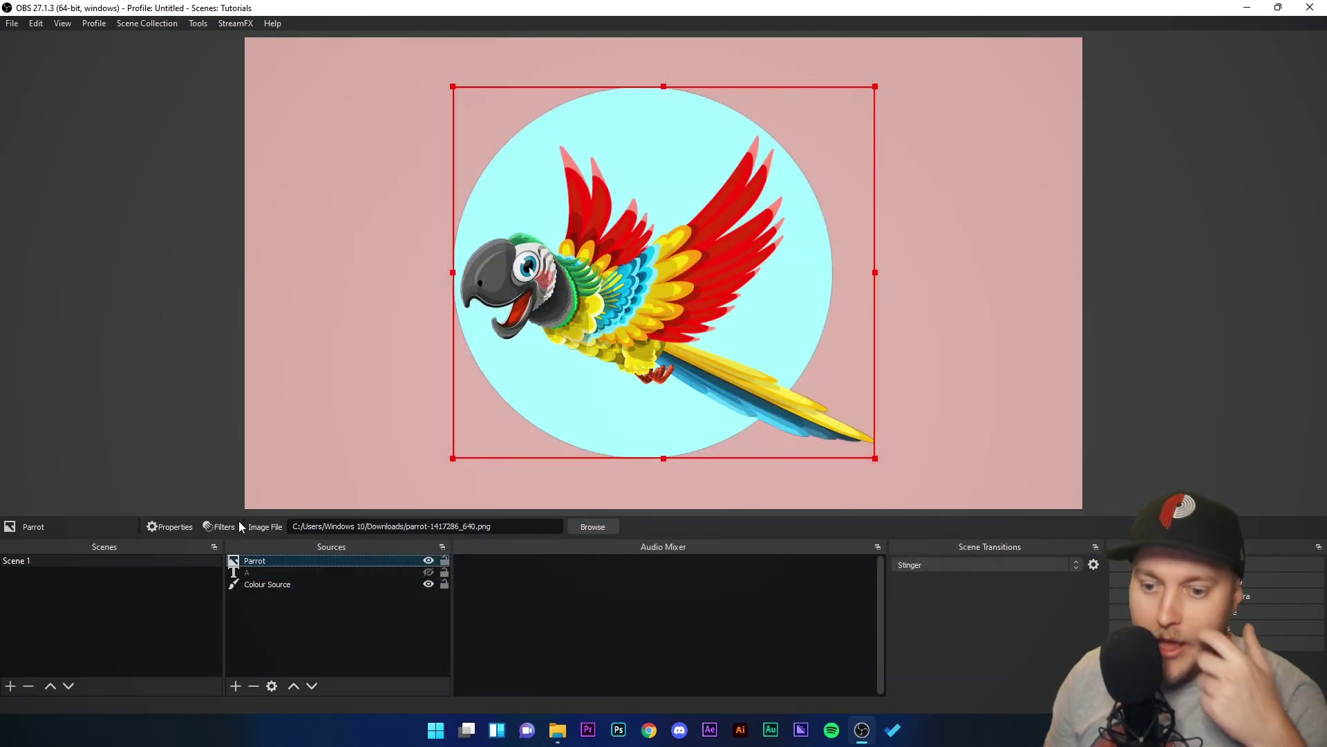
click(241, 526)
scroll(722, 516, down, 4)
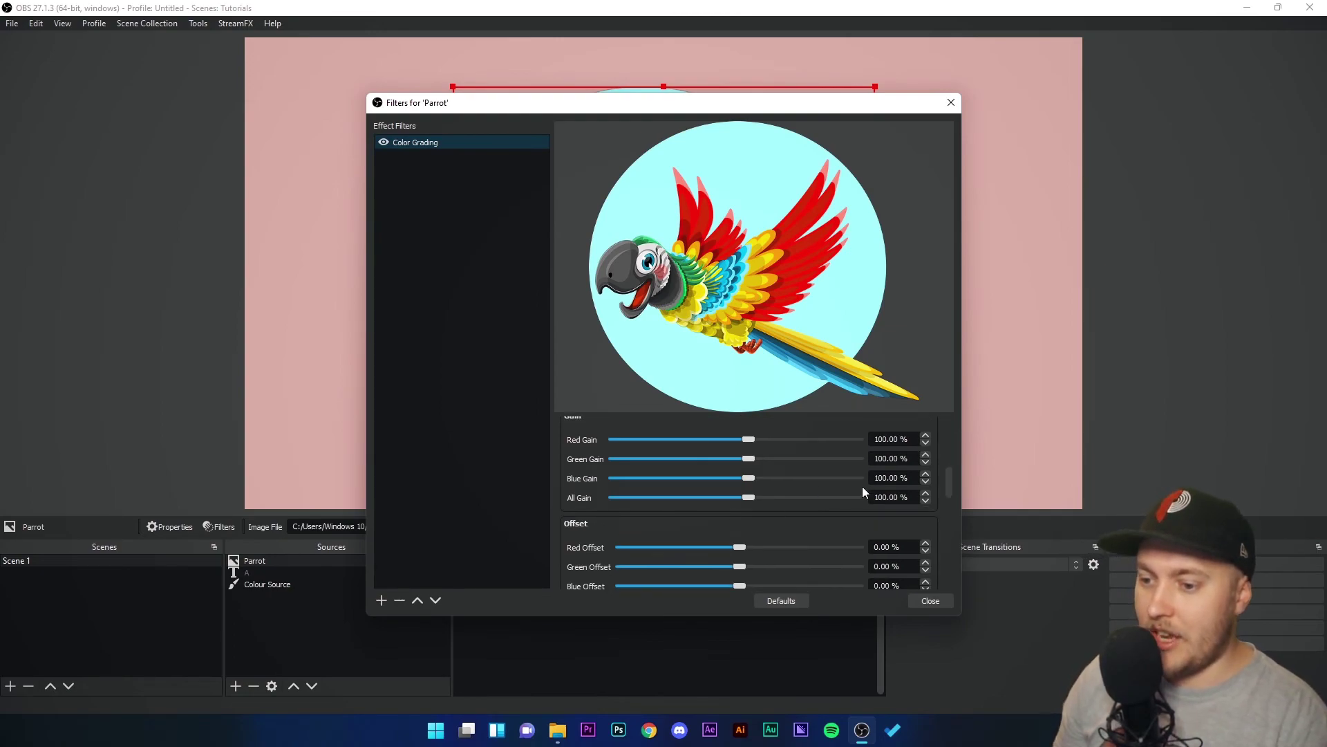
Scroll through the Color Grading Tint, Color Correction and Advanced Options settings
drag(948, 483, 945, 558)
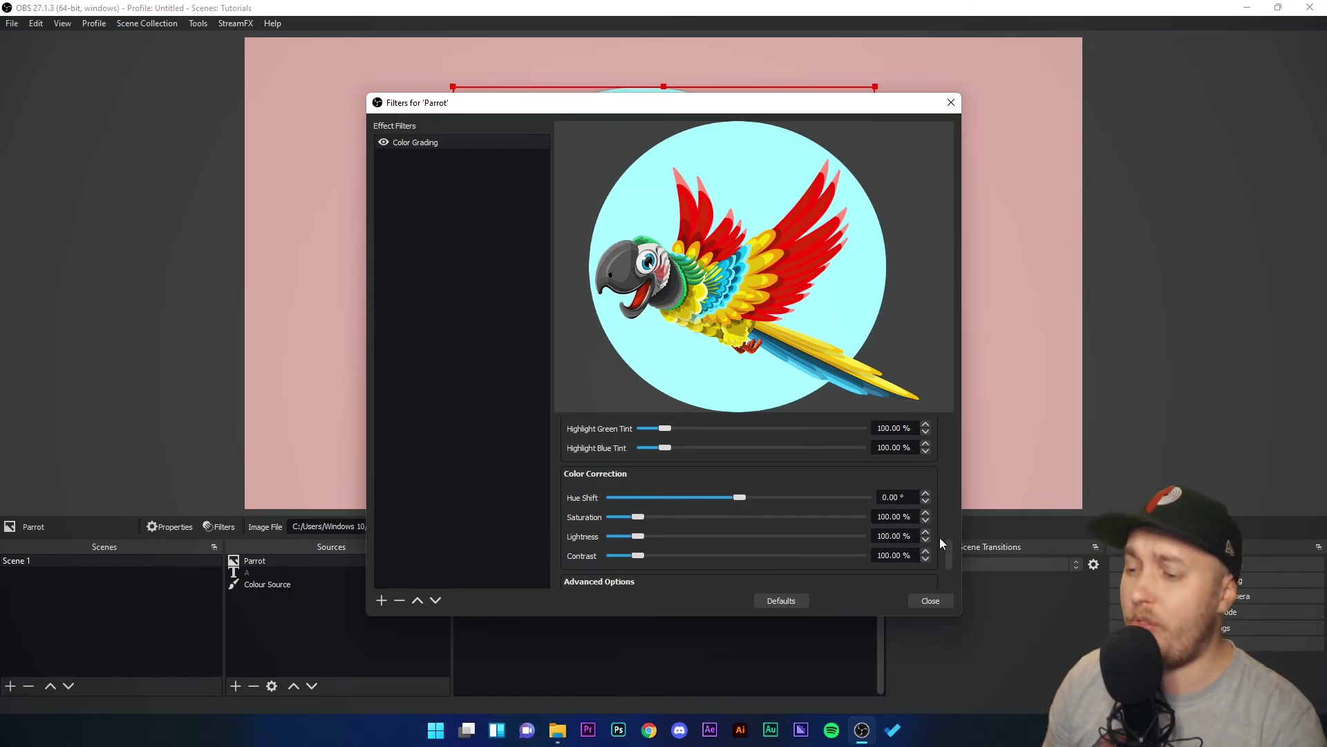
scroll(926, 535, down, 3)
scroll(896, 529, up, 3)
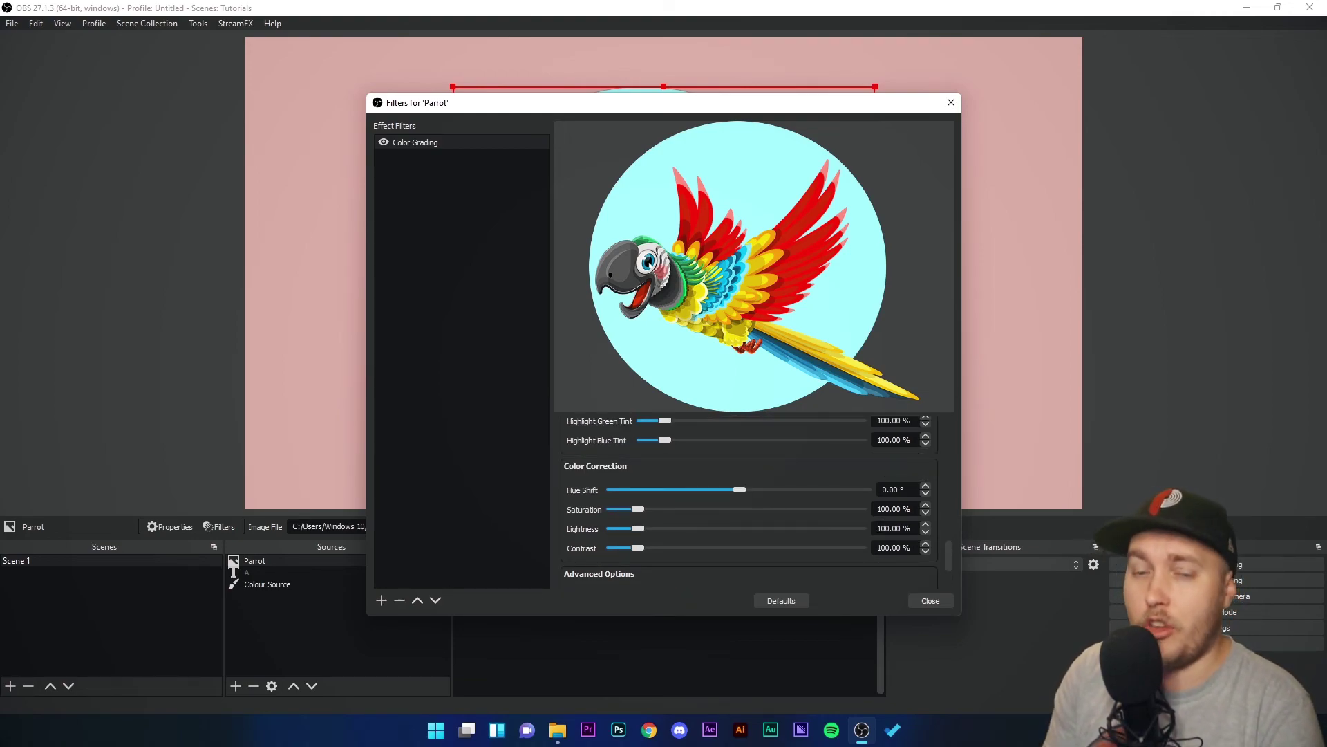
scroll(809, 534, up, 2)
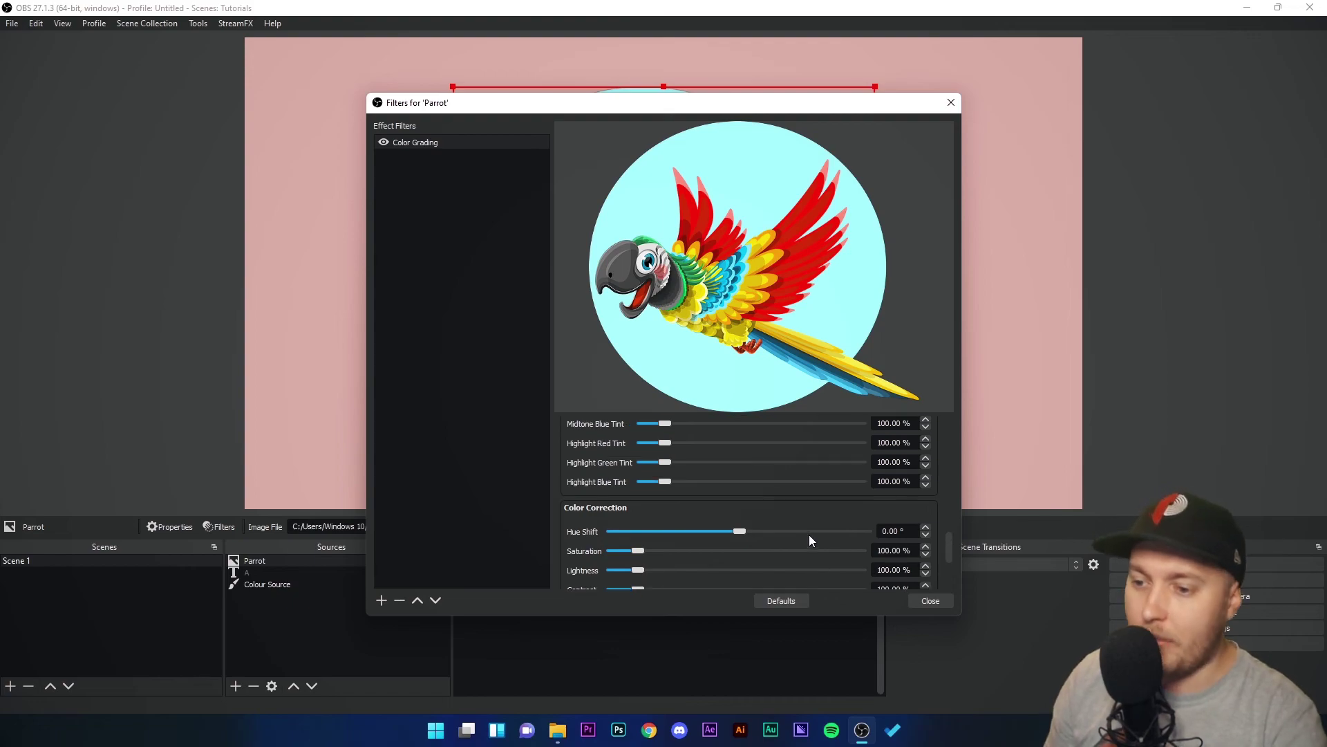
Add a Colour Correction filter to Parrot with its default name, then reselect Color Grading
click(380, 601)
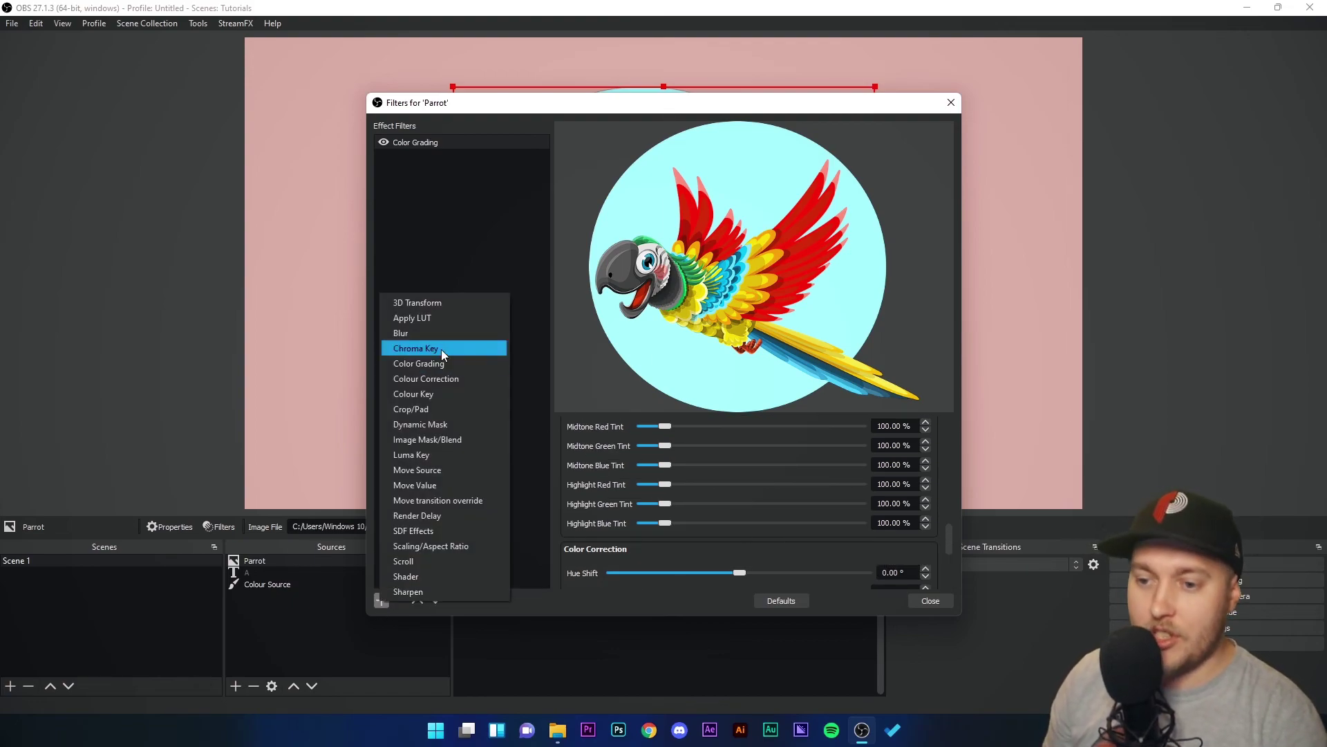
click(424, 378)
click(631, 385)
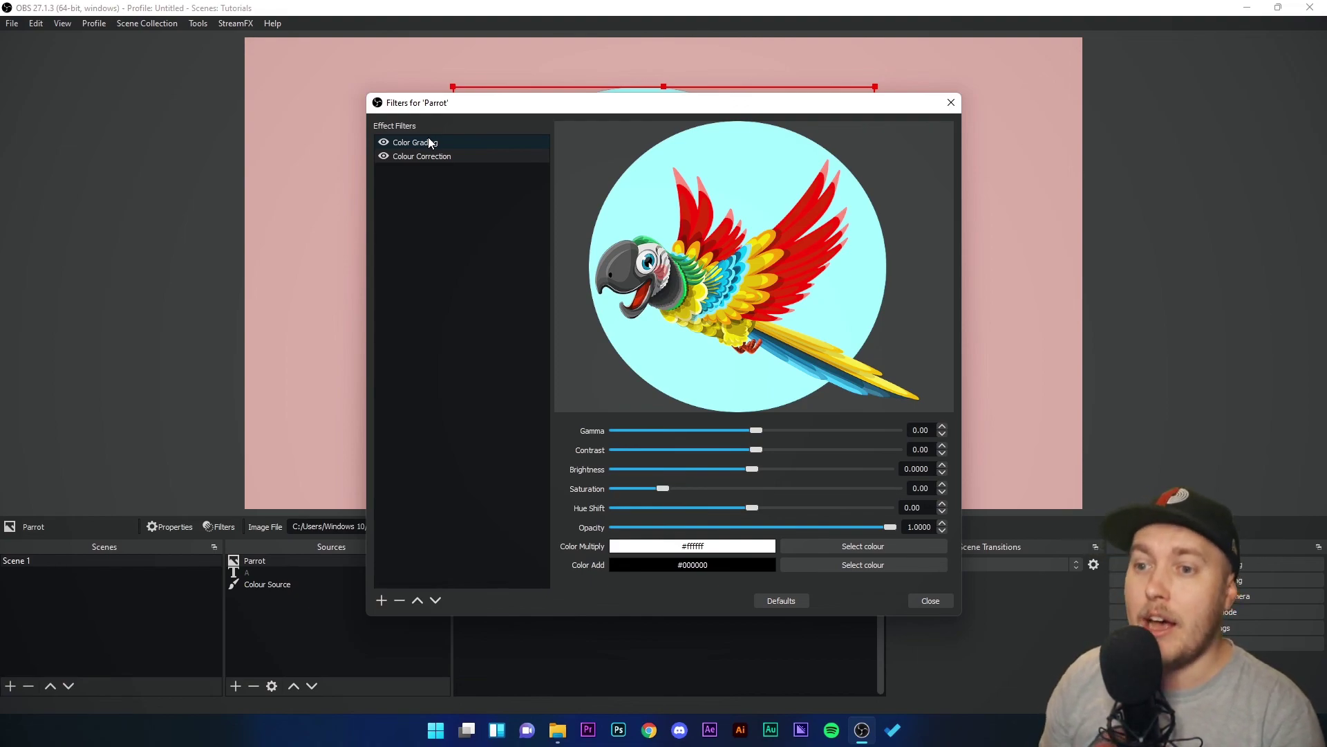
click(428, 144)
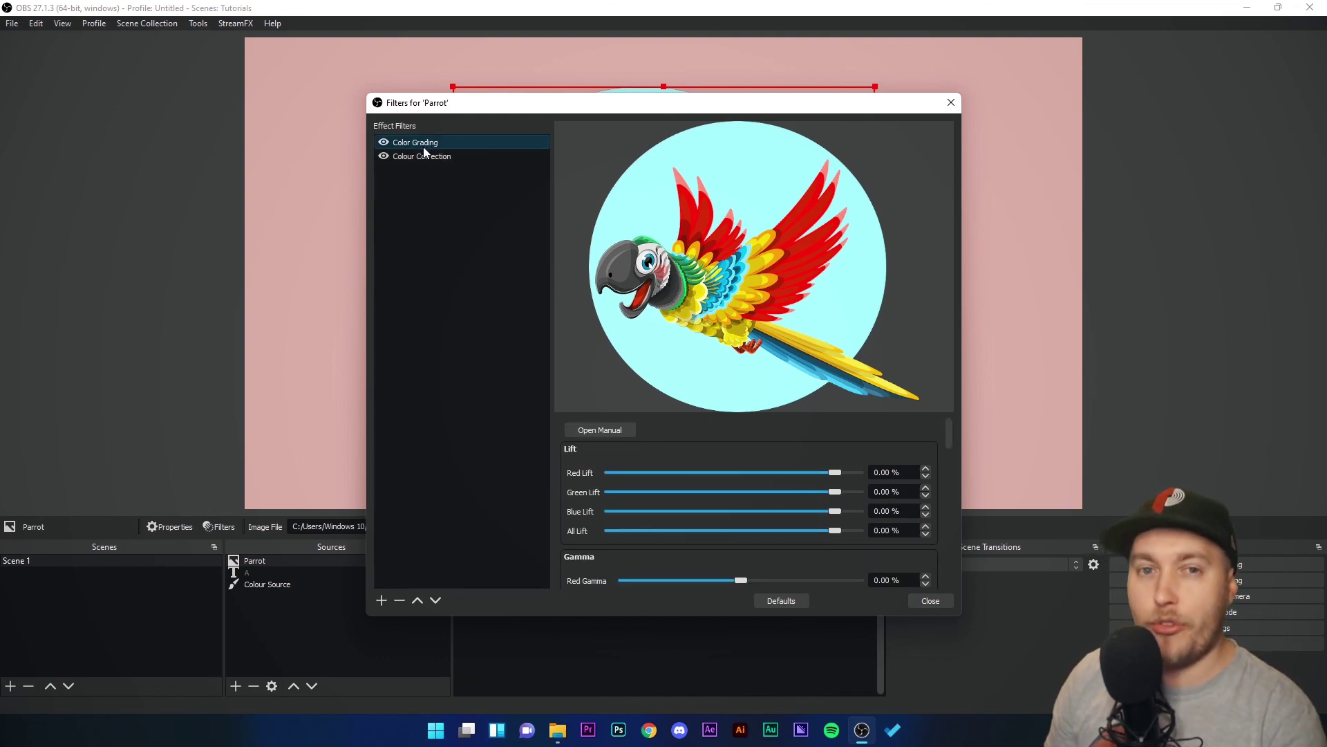